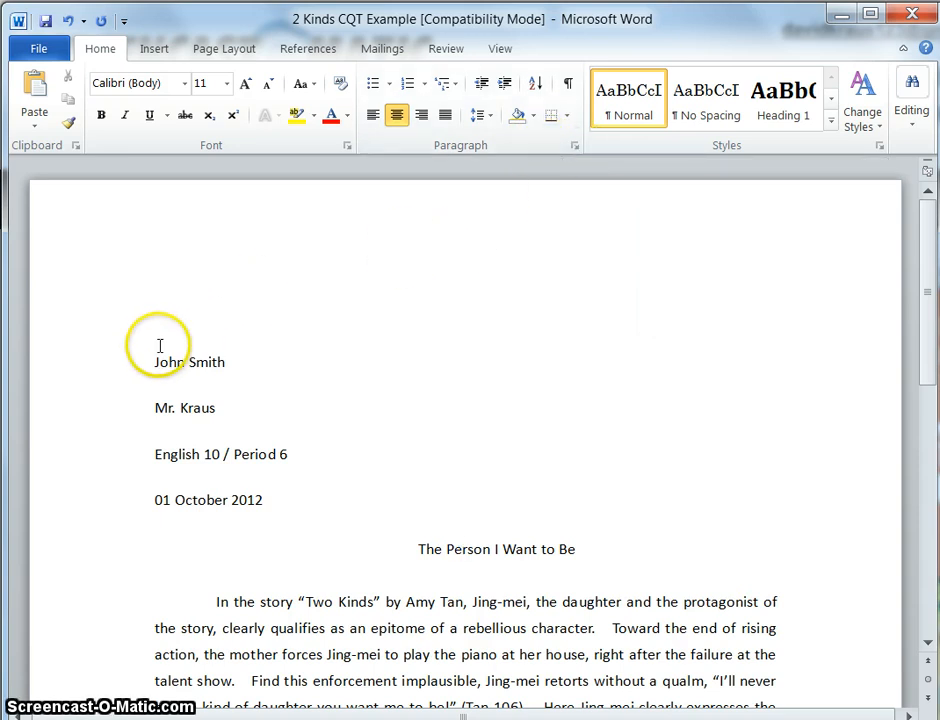
- Select the entire document and set its font to Times New Roman at 12 pt
drag(159, 346, 917, 682)
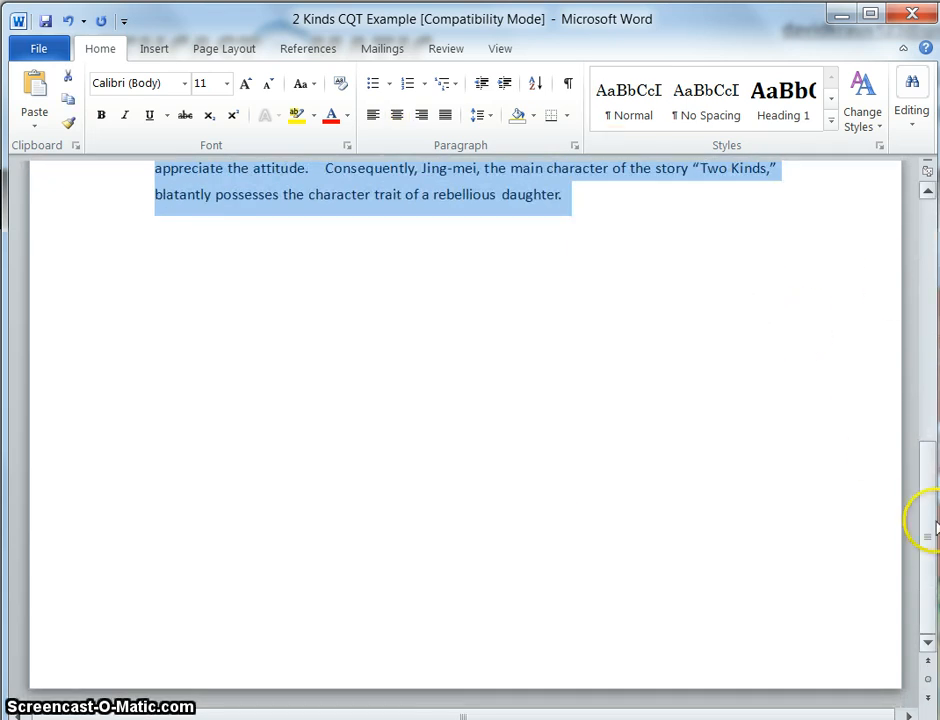
drag(930, 535, 925, 291)
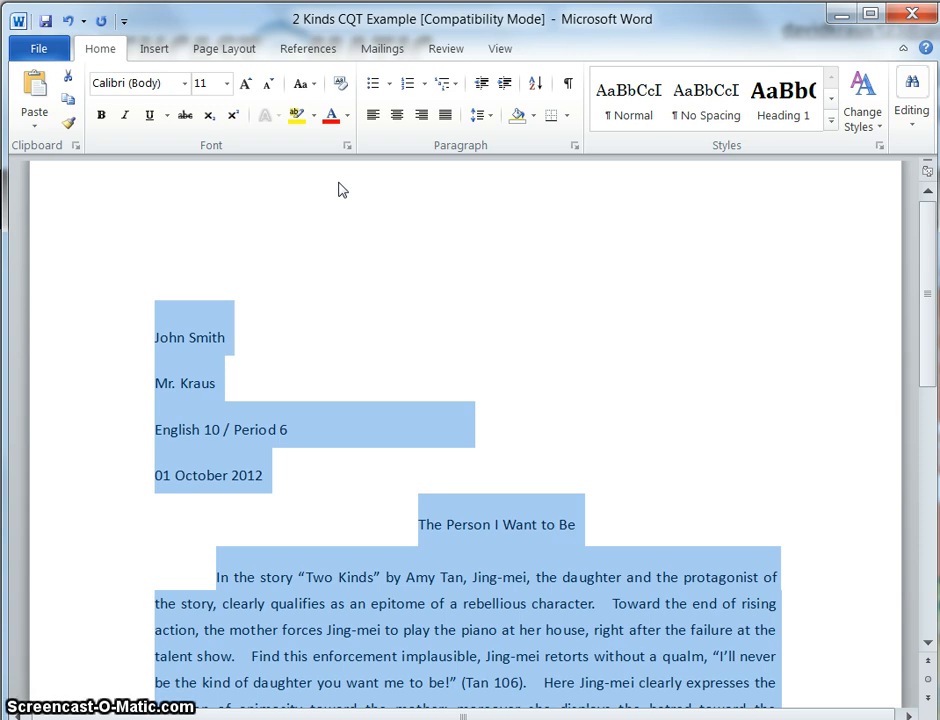
click(128, 83)
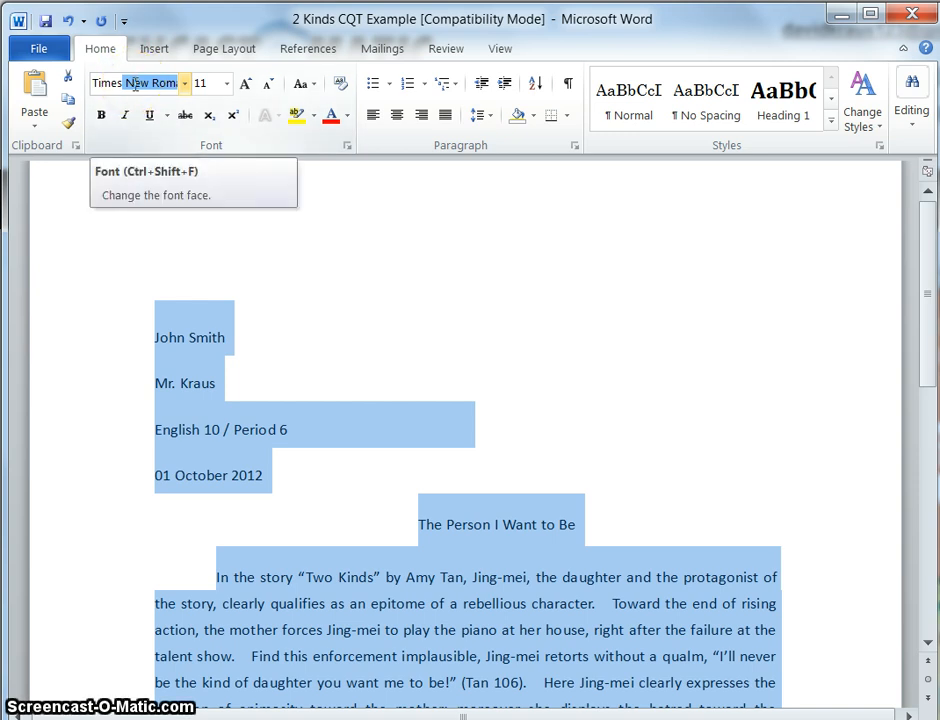
click(185, 86)
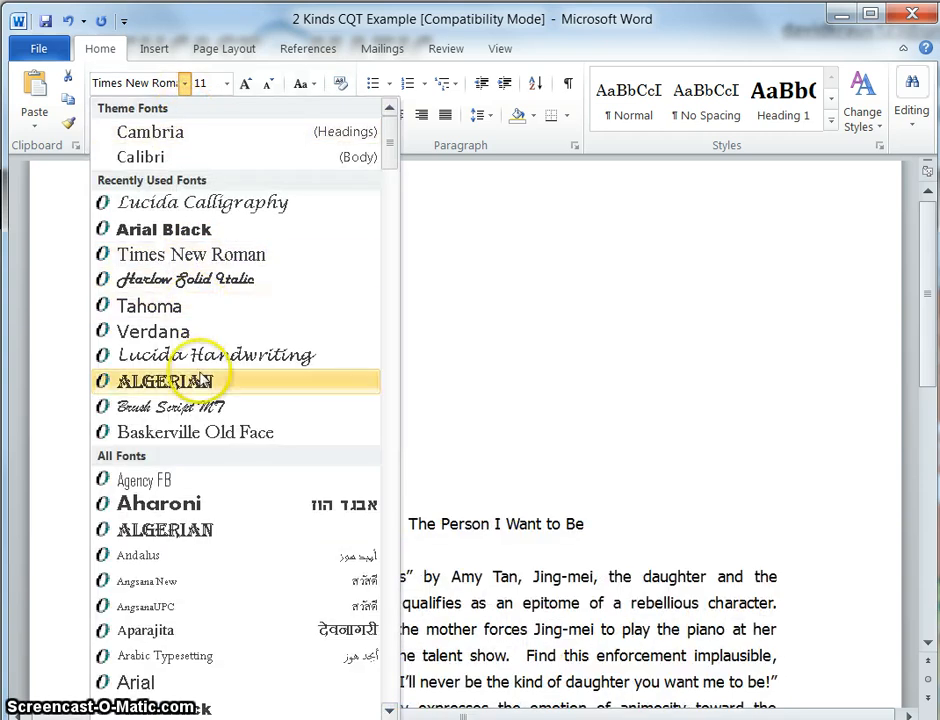
click(390, 710)
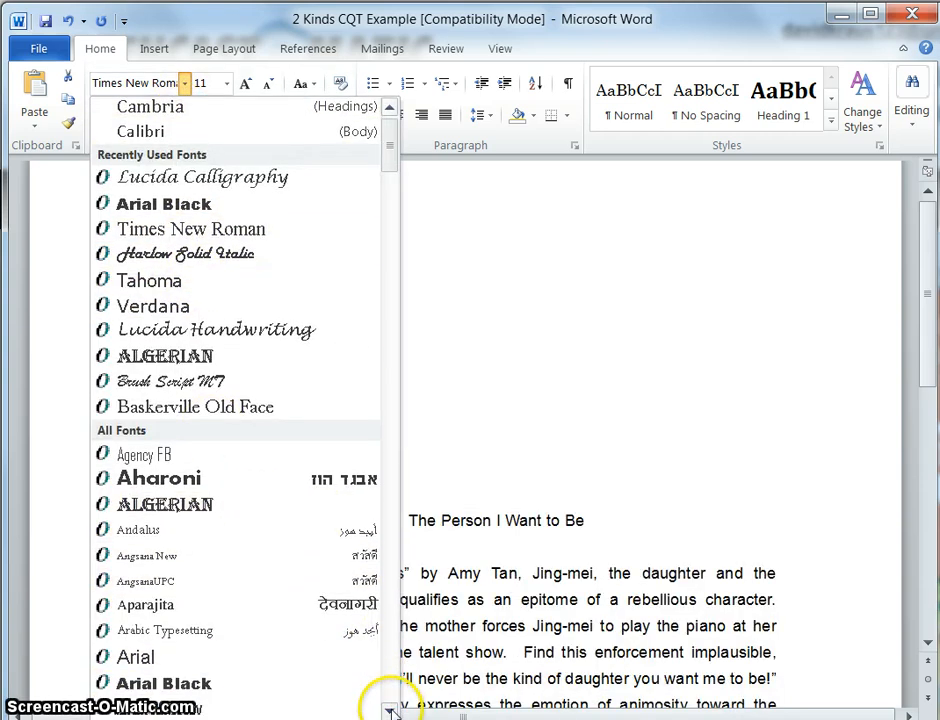
click(390, 710)
drag(390, 710, 390, 710)
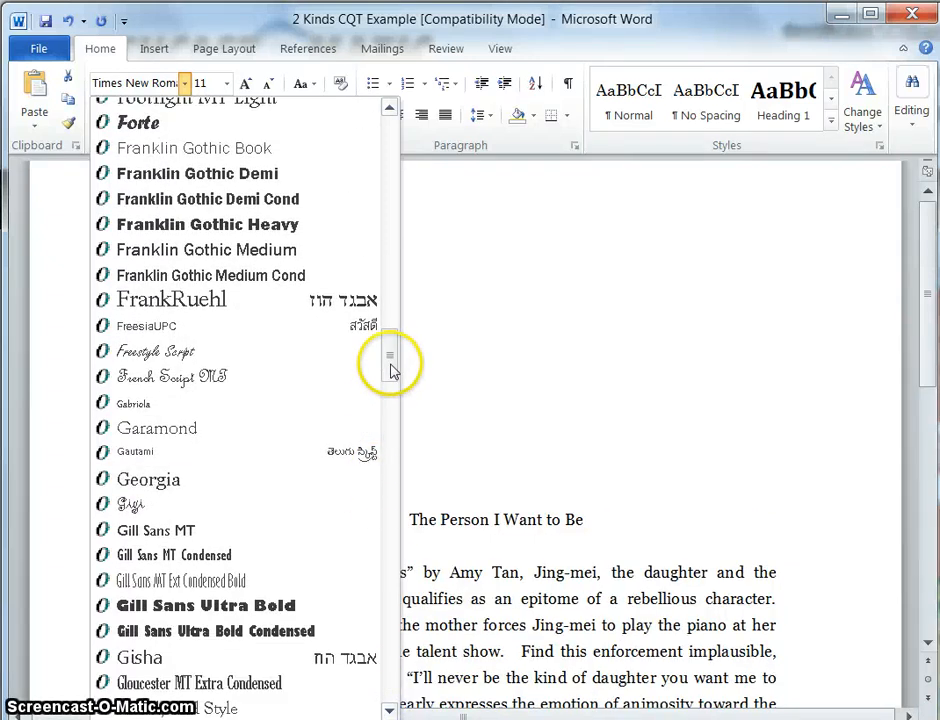
drag(386, 361, 392, 650)
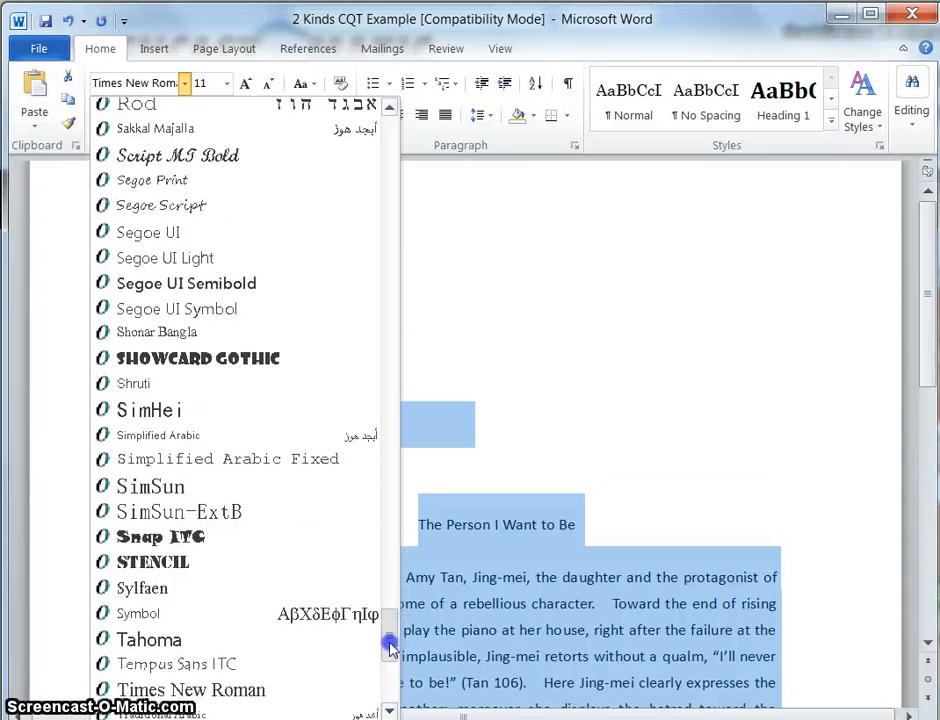
click(243, 690)
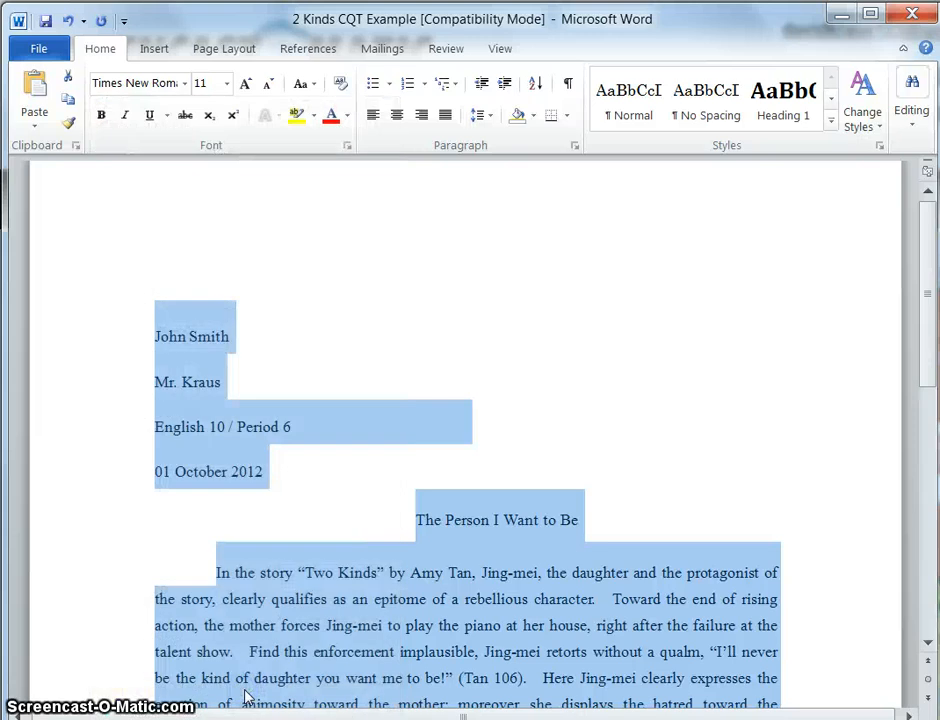
click(201, 86)
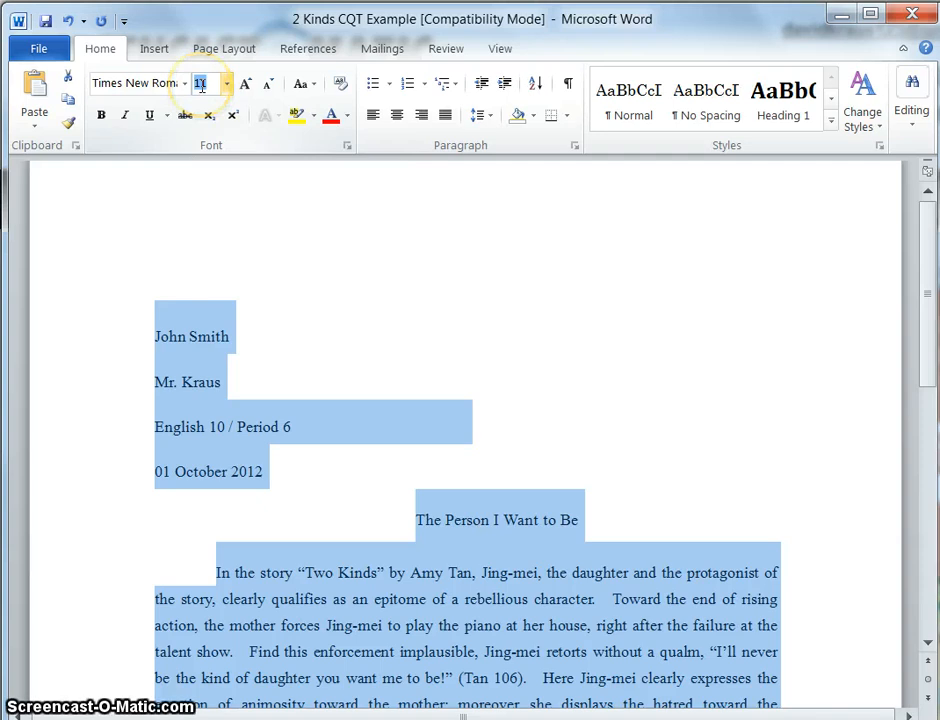
click(246, 86)
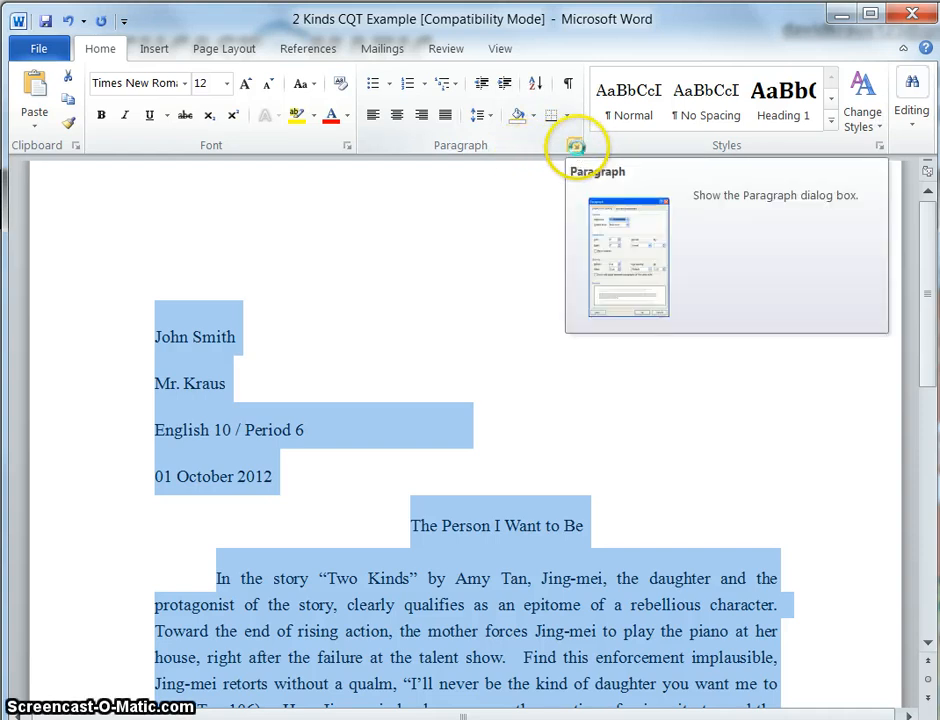
- Set paragraph spacing to 0 pt before and 0 after, with Double line spacing
click(575, 148)
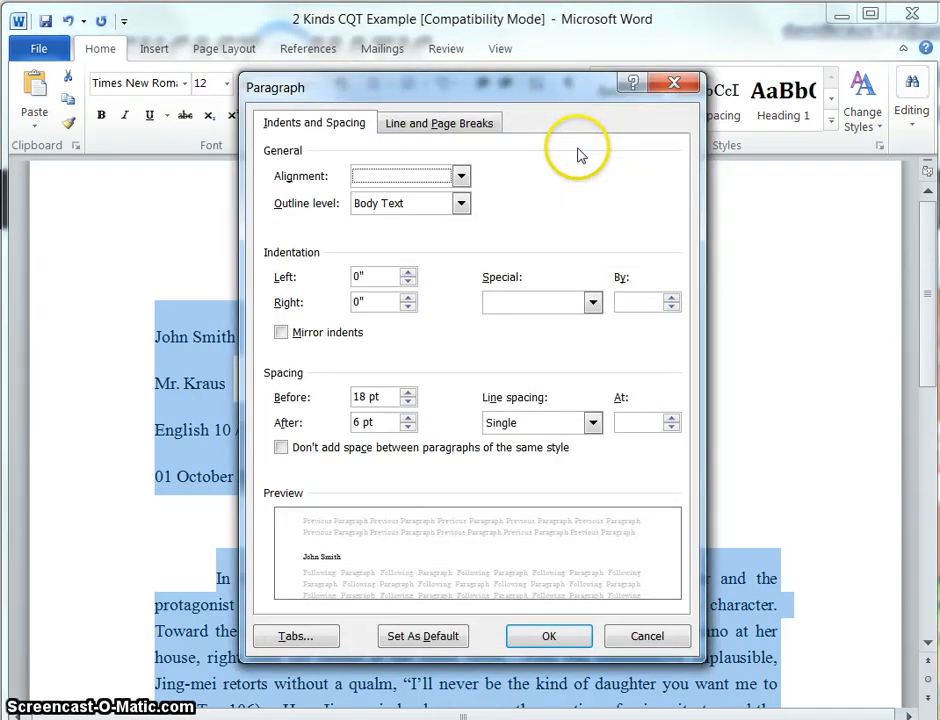
click(384, 397)
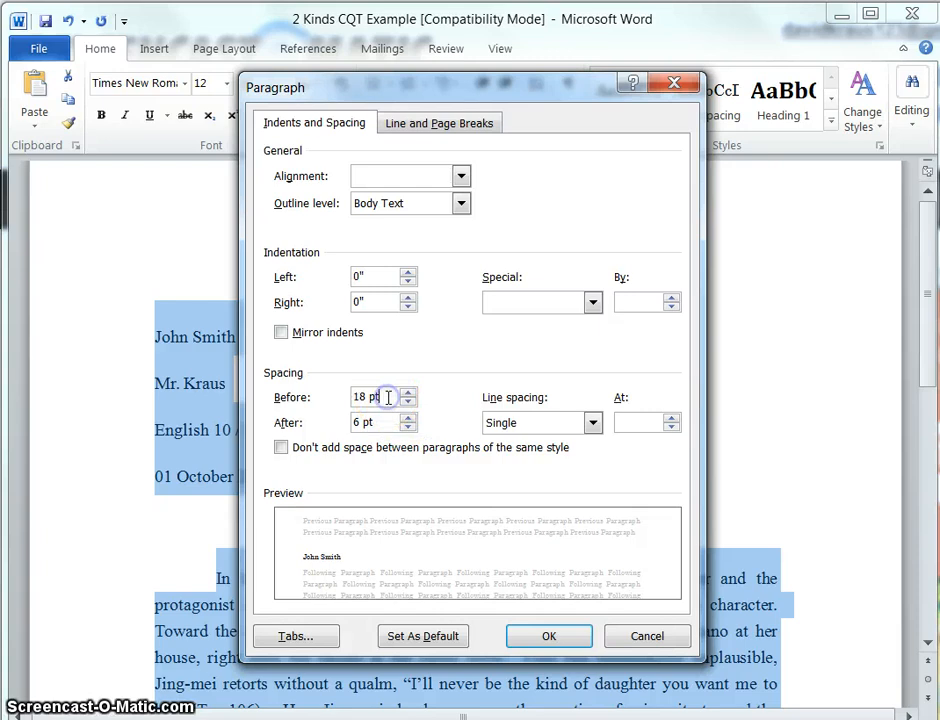
drag(381, 397, 336, 401)
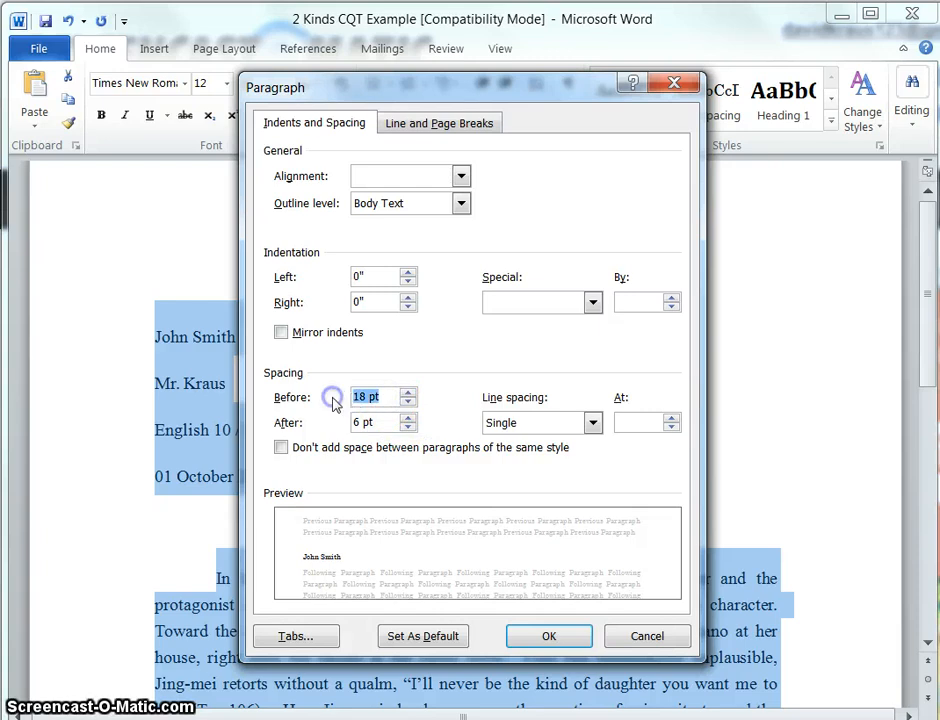
click(407, 403)
click(407, 403)
click(407, 403)
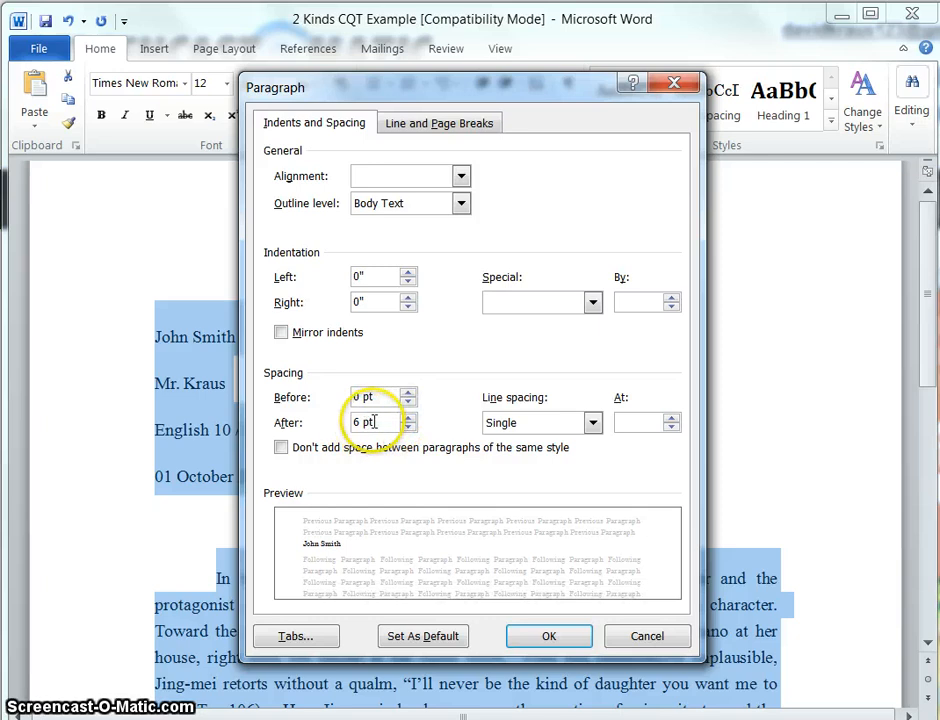
drag(384, 422, 330, 425)
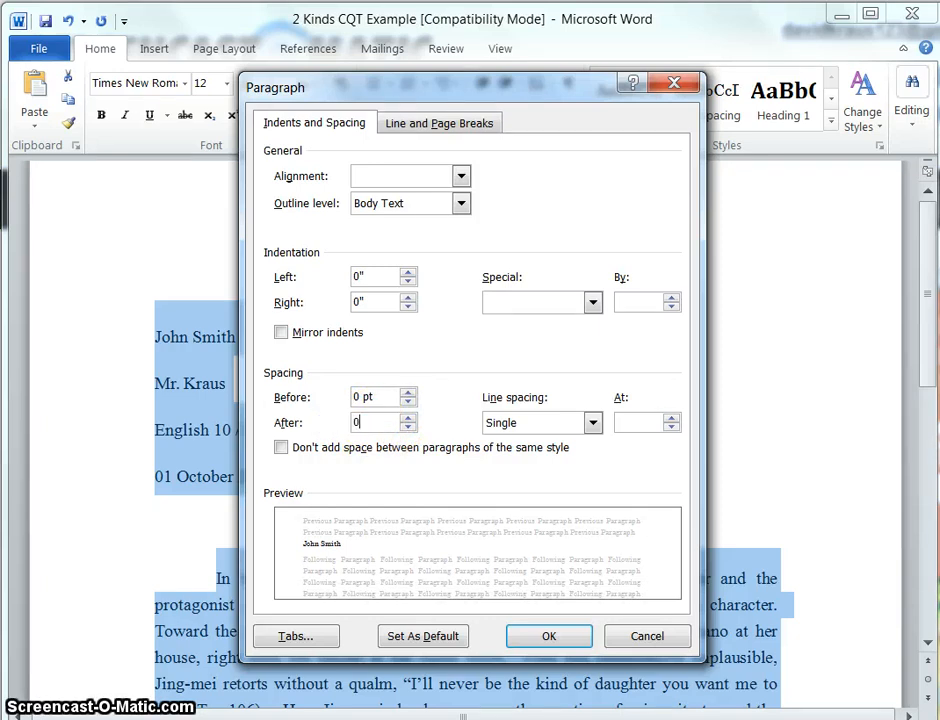
click(520, 424)
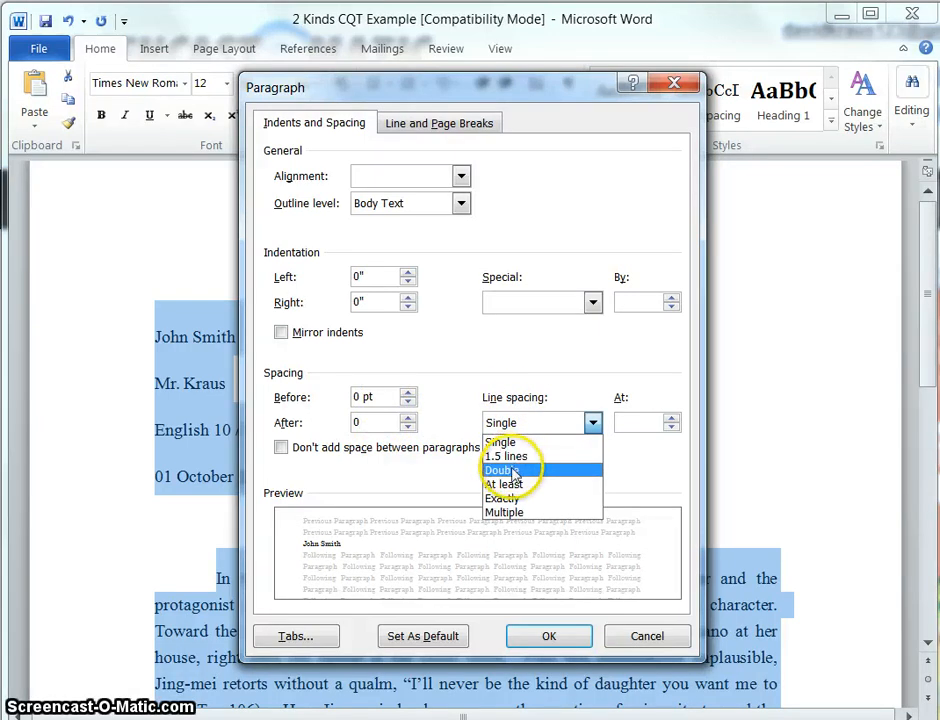
click(512, 470)
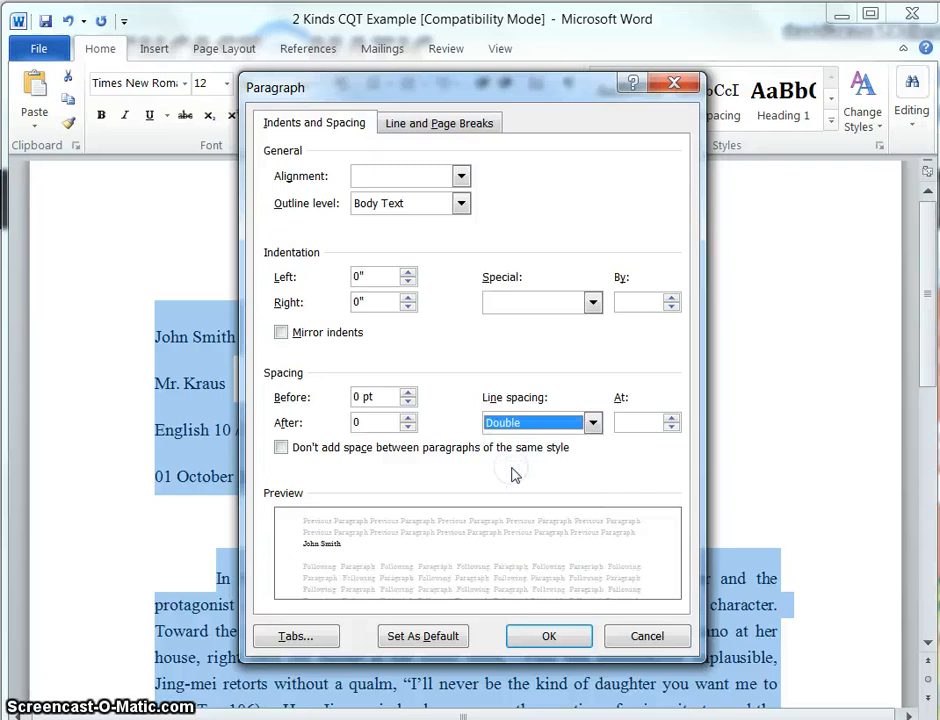
click(546, 634)
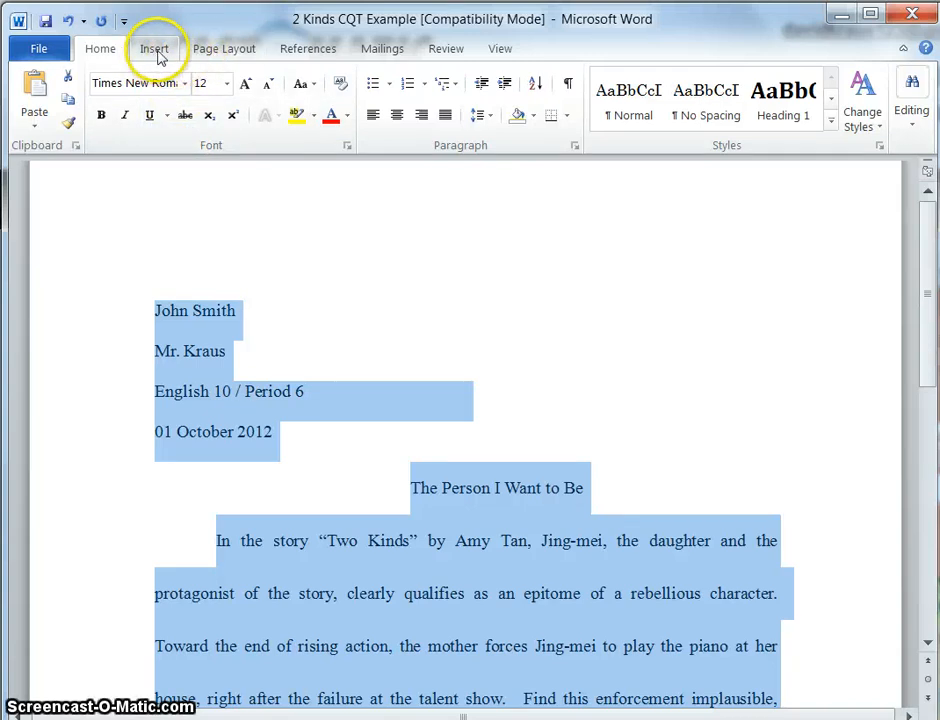
- Apply the Normal page margins of 1 inch on every side
click(212, 52)
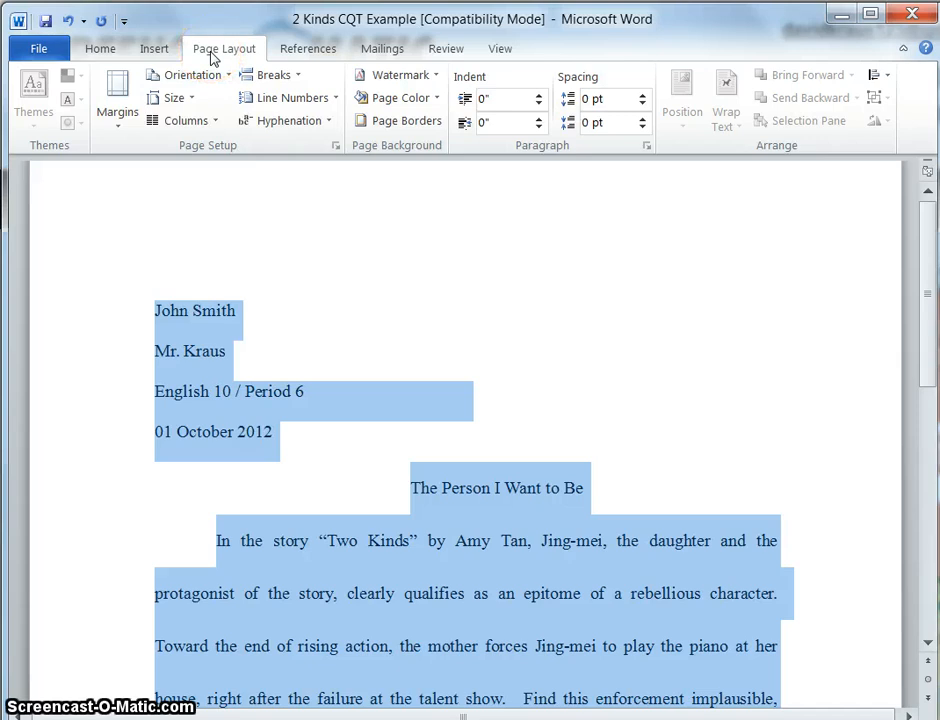
click(125, 114)
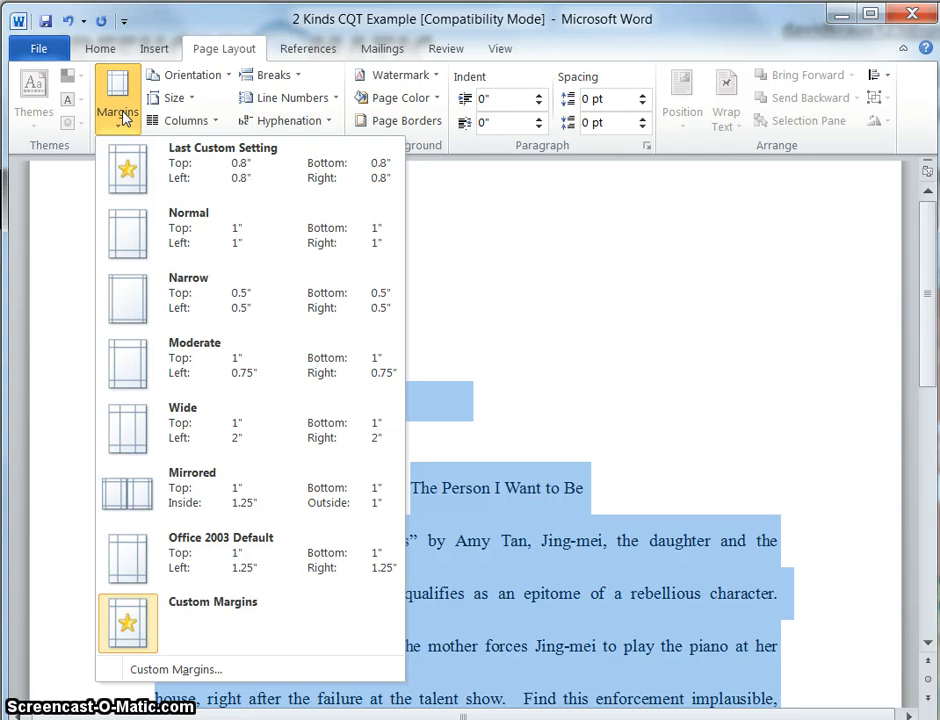
click(133, 245)
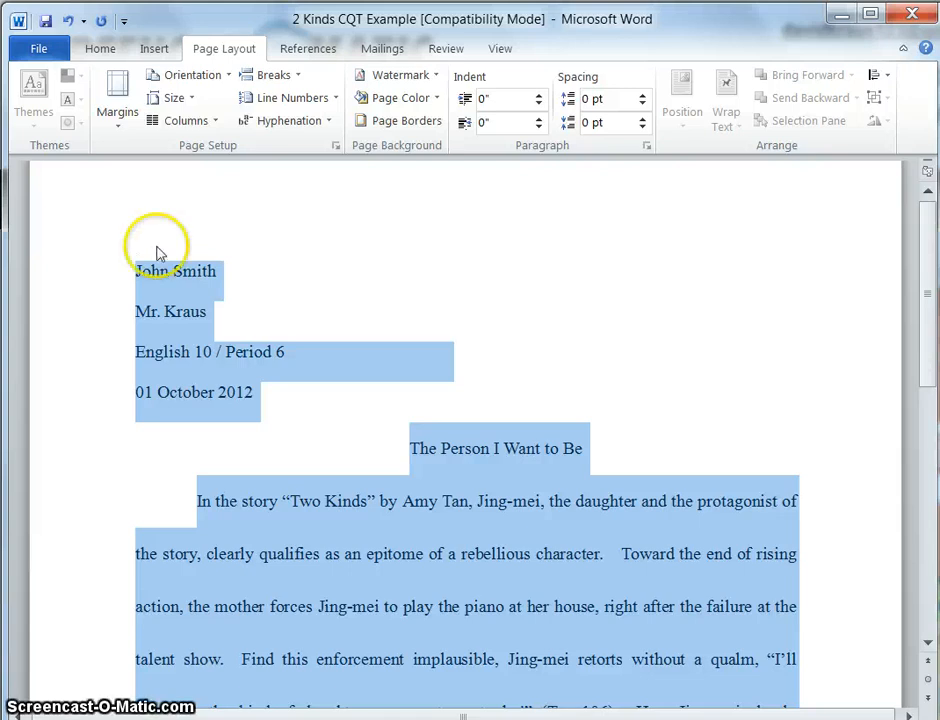
click(417, 504)
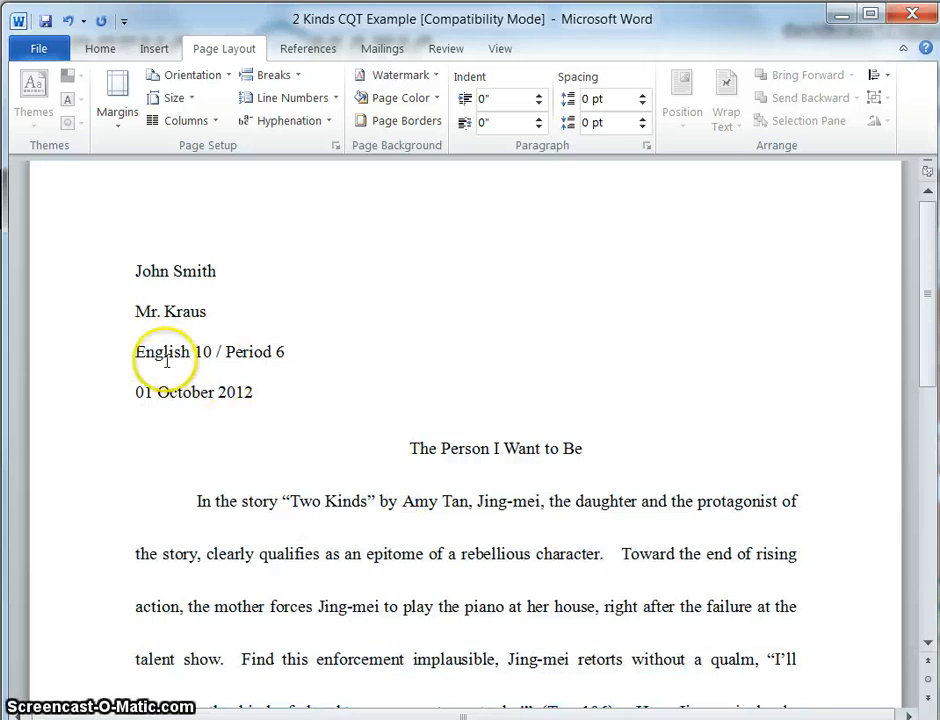
- Insert a top-of-page page number in the Plain Number 3 style, aligned right
click(150, 57)
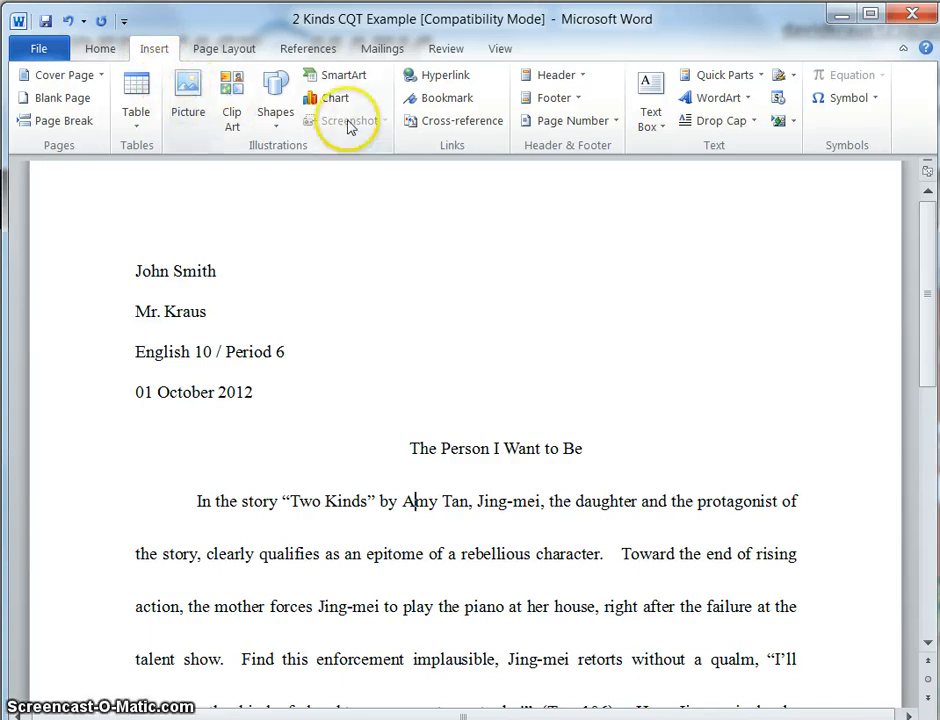
click(570, 122)
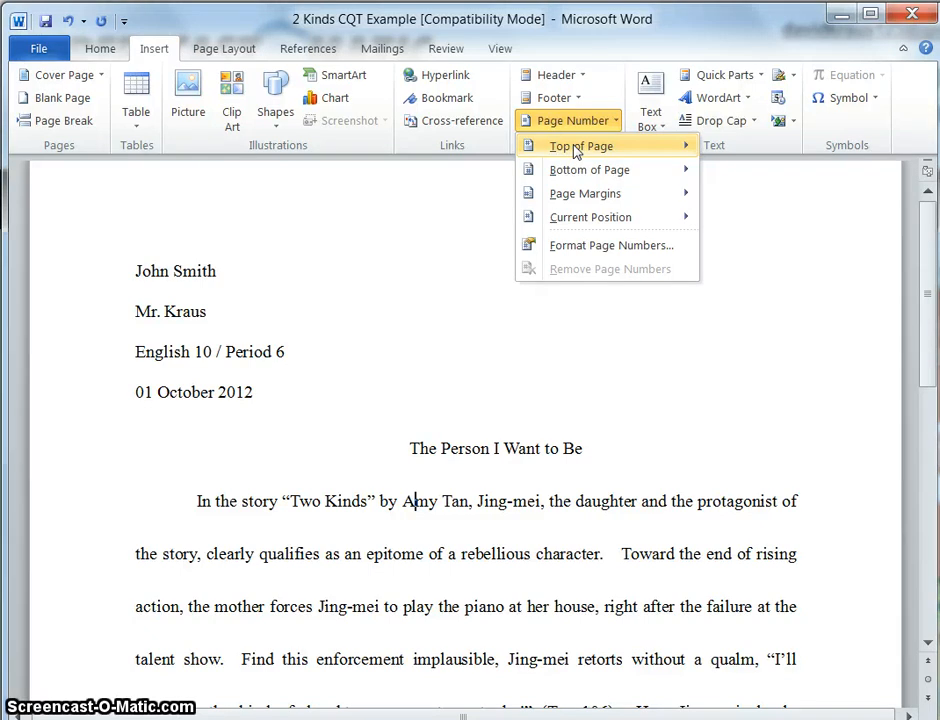
click(576, 148)
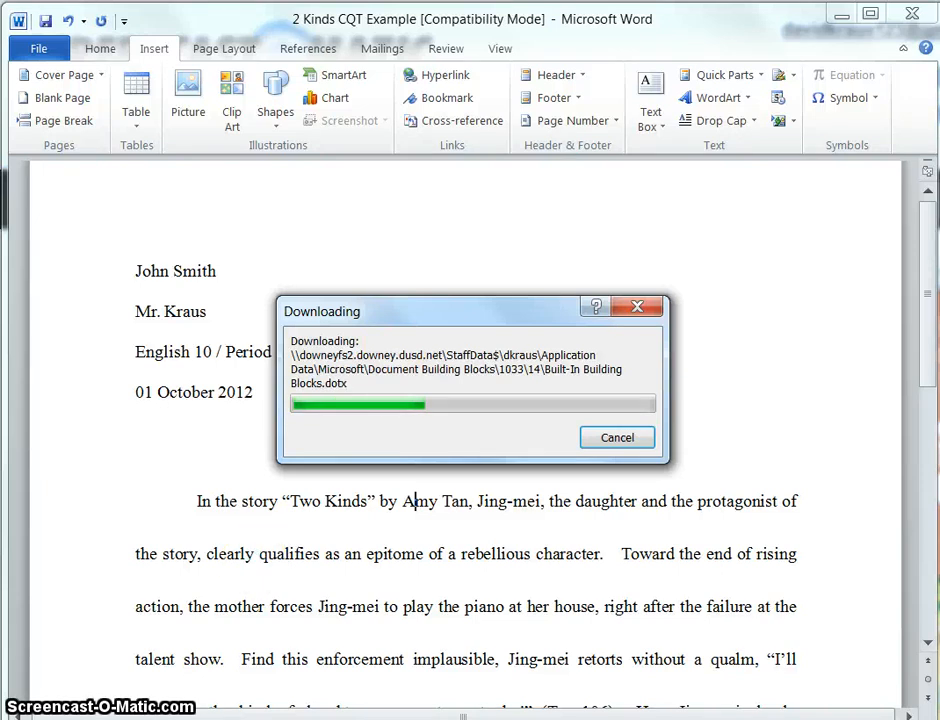
click(575, 120)
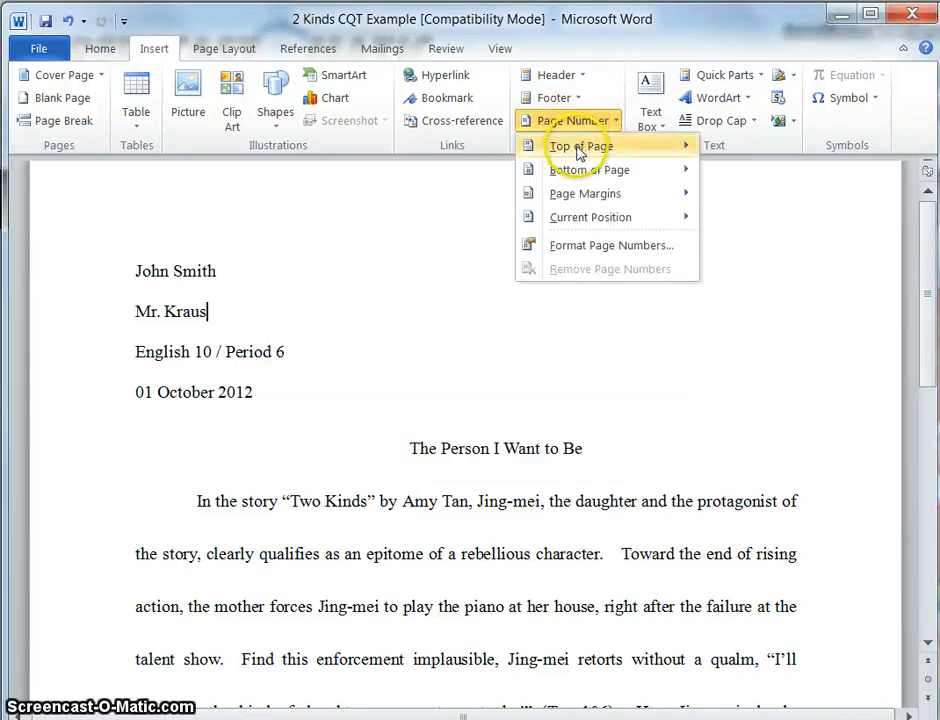
mouse_move(579, 150)
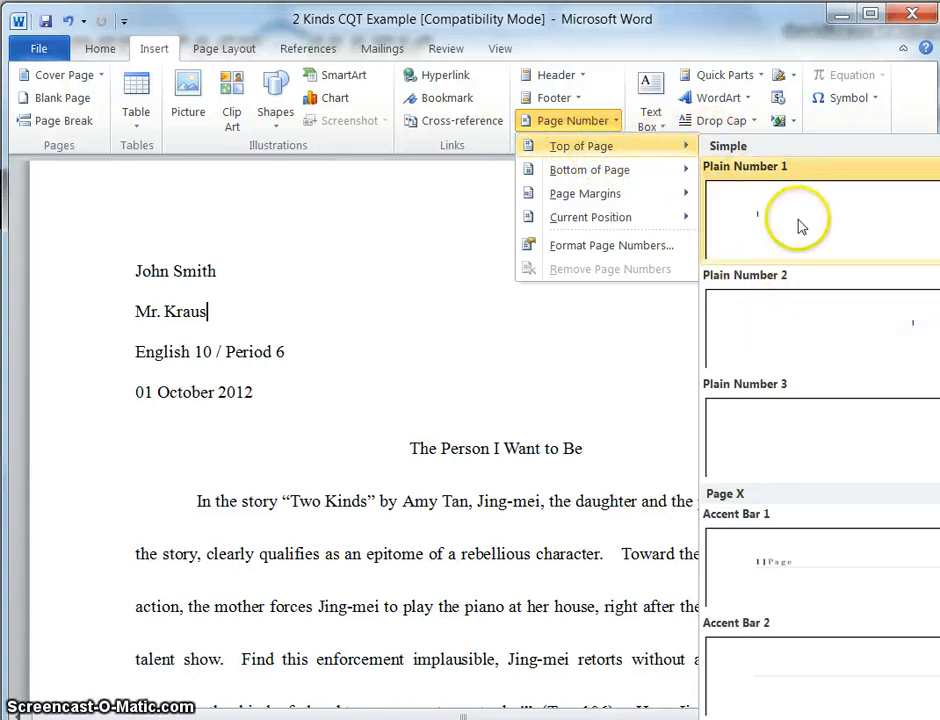
click(834, 426)
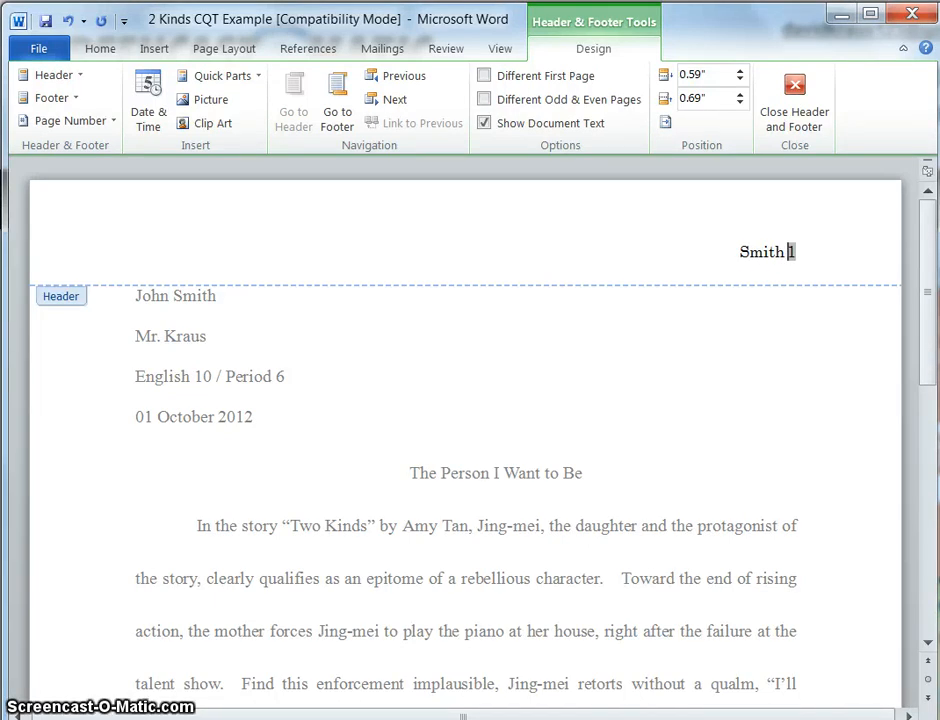
- Format the header's surname and page number as Times New Roman, 12 pt, then return to the body
drag(787, 254, 724, 252)
click(100, 52)
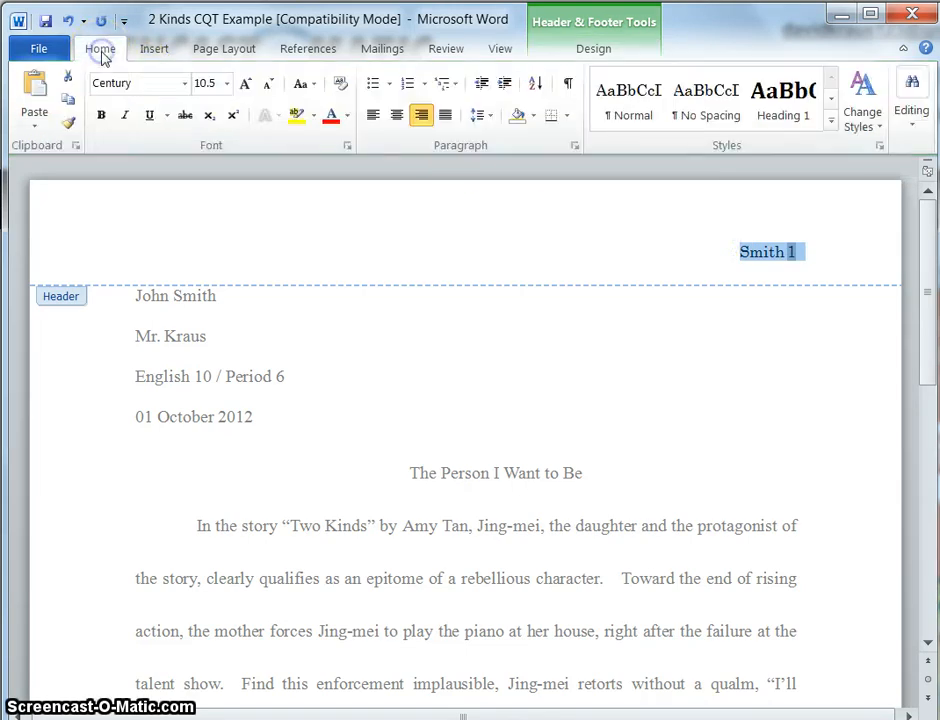
click(131, 83)
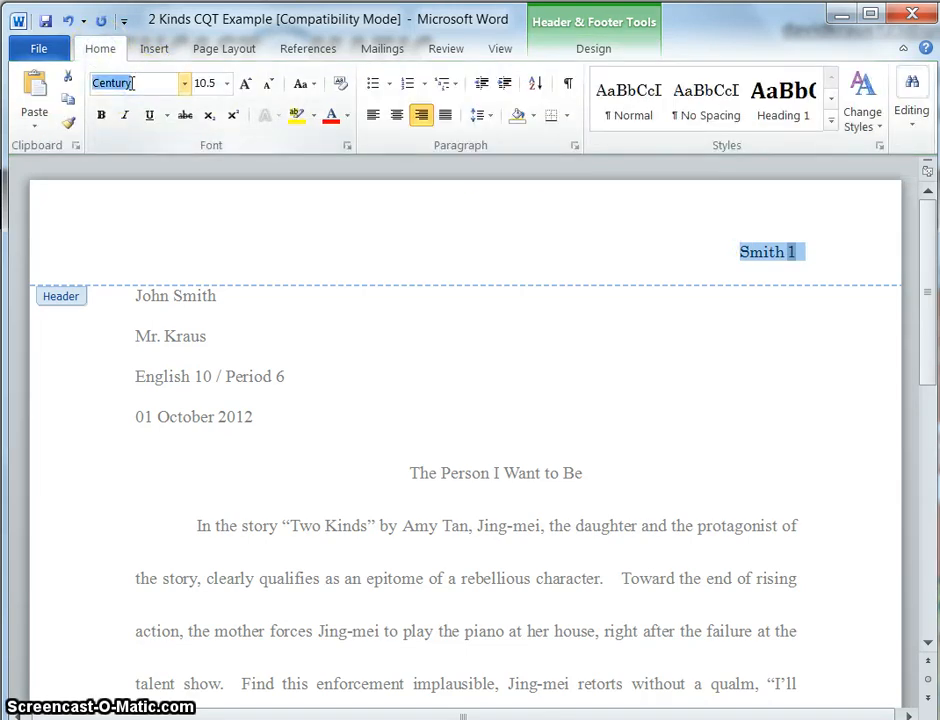
text(Times New Roma)
key(Return)
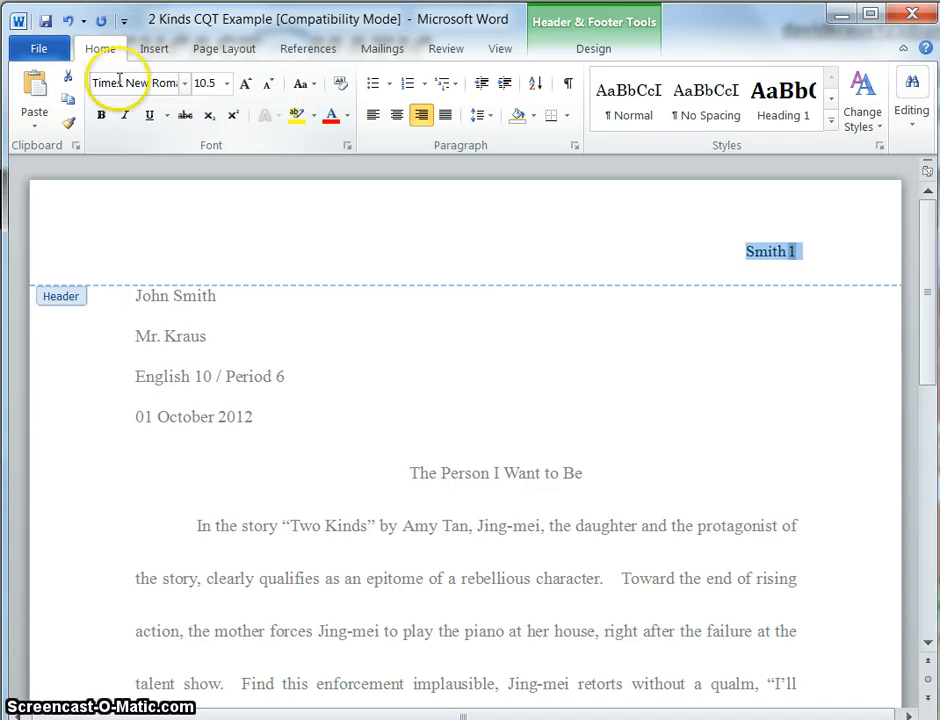
click(244, 86)
click(244, 86)
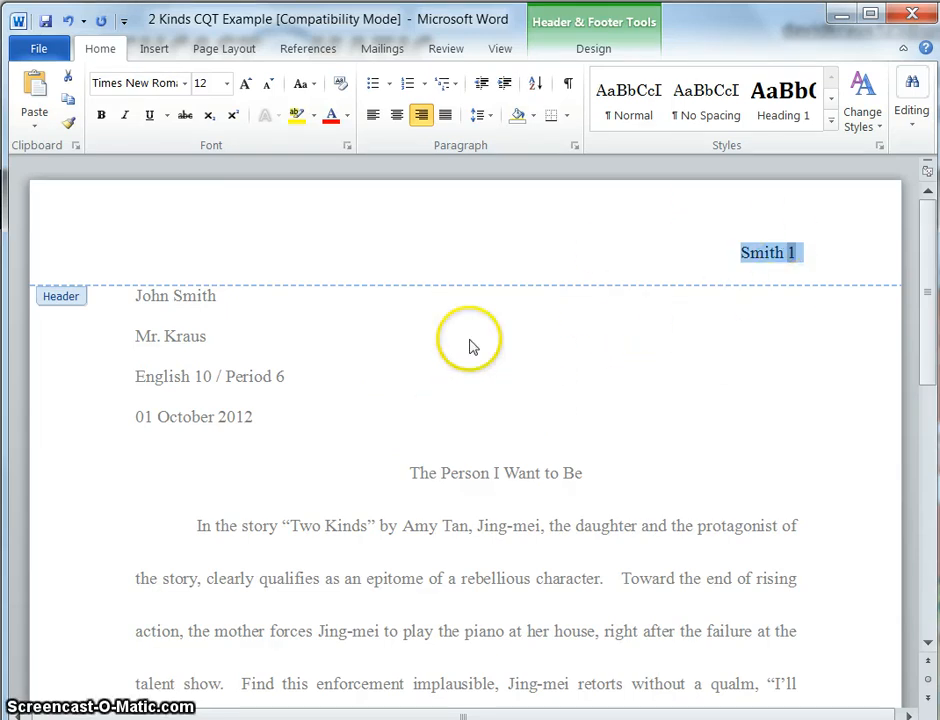
double_click(386, 463)
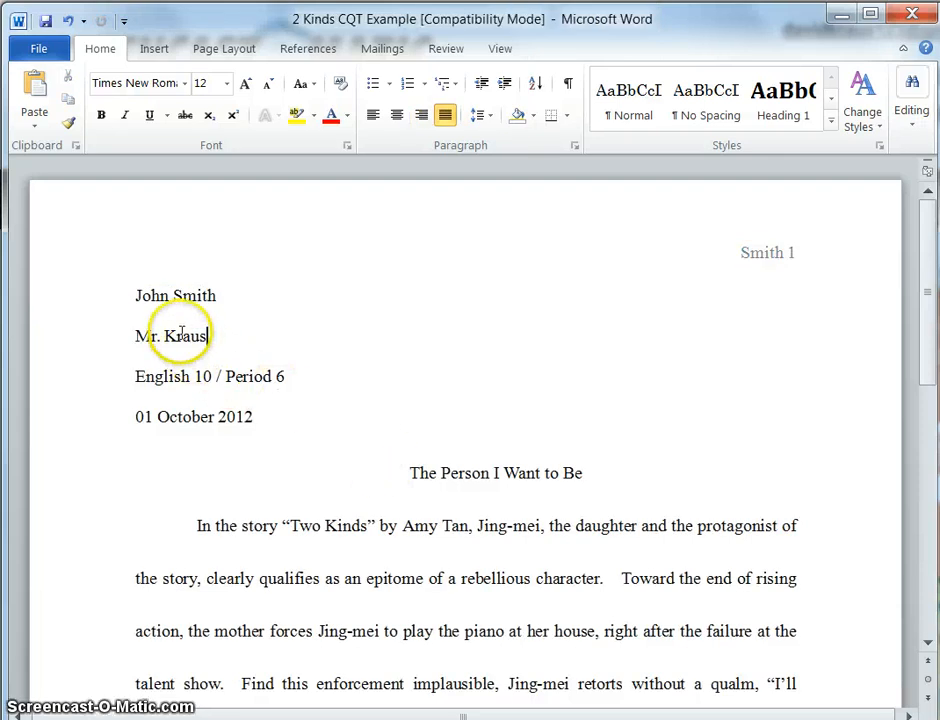
- Examine the four-line heading block and the date line above the title
drag(135, 292, 287, 413)
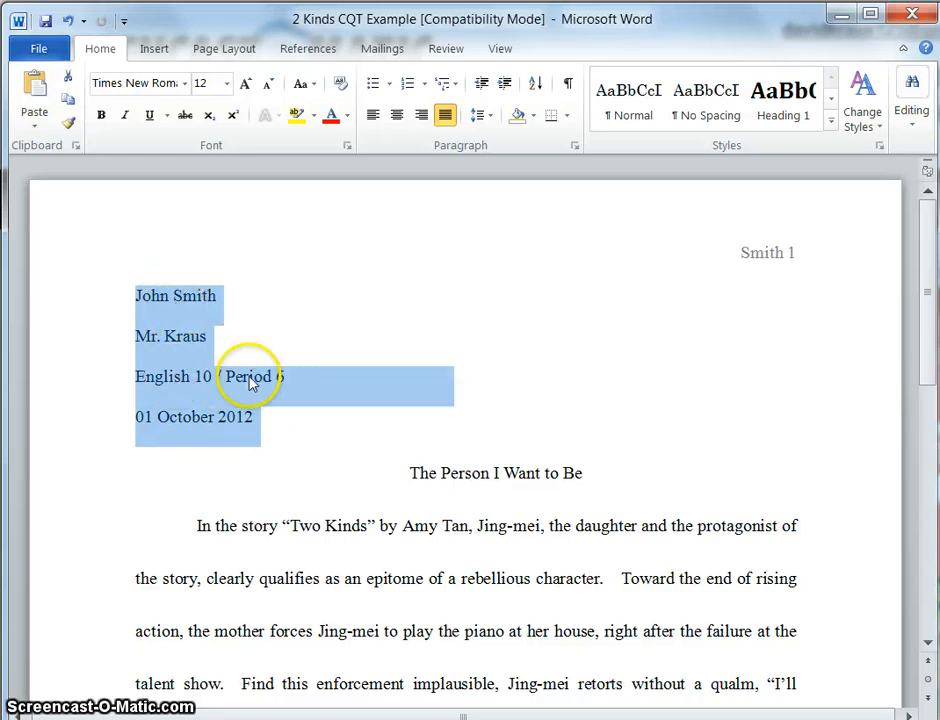
click(141, 418)
drag(138, 422, 257, 416)
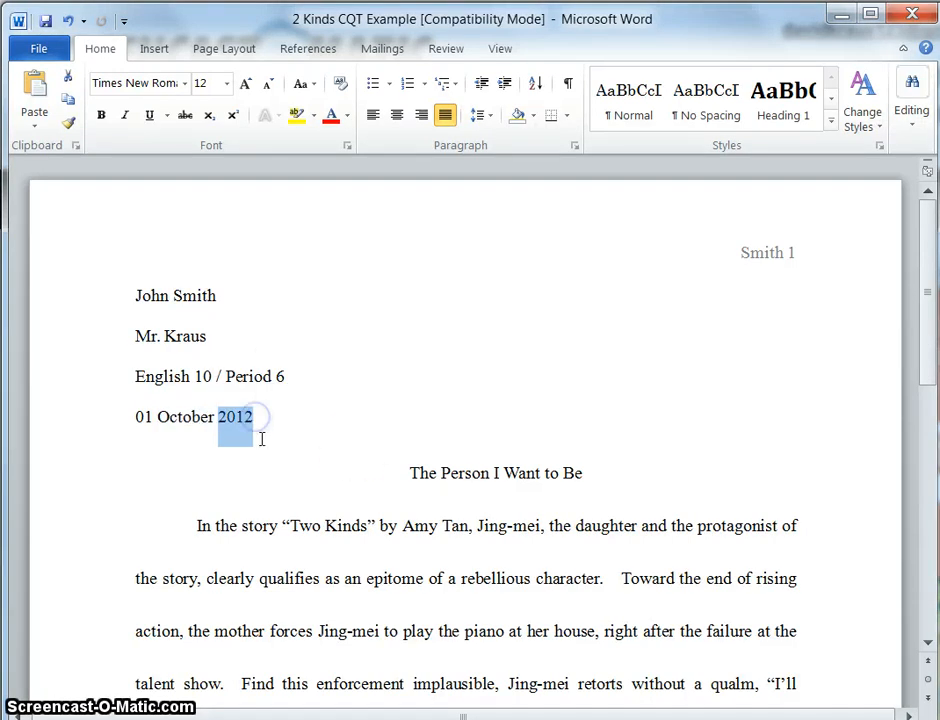
click(406, 472)
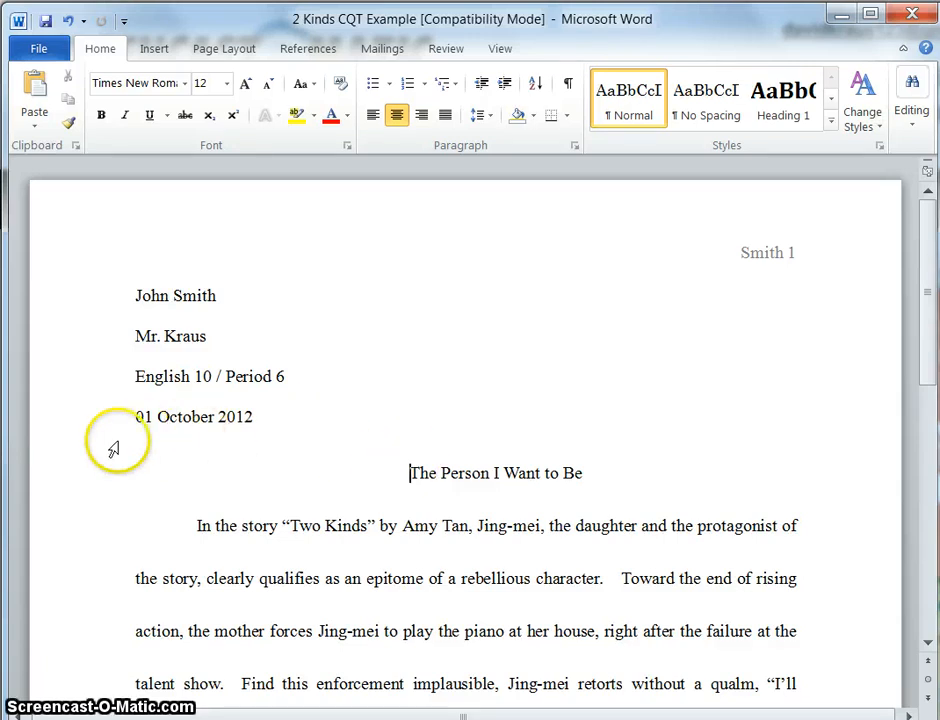
click(263, 418)
key(Return)
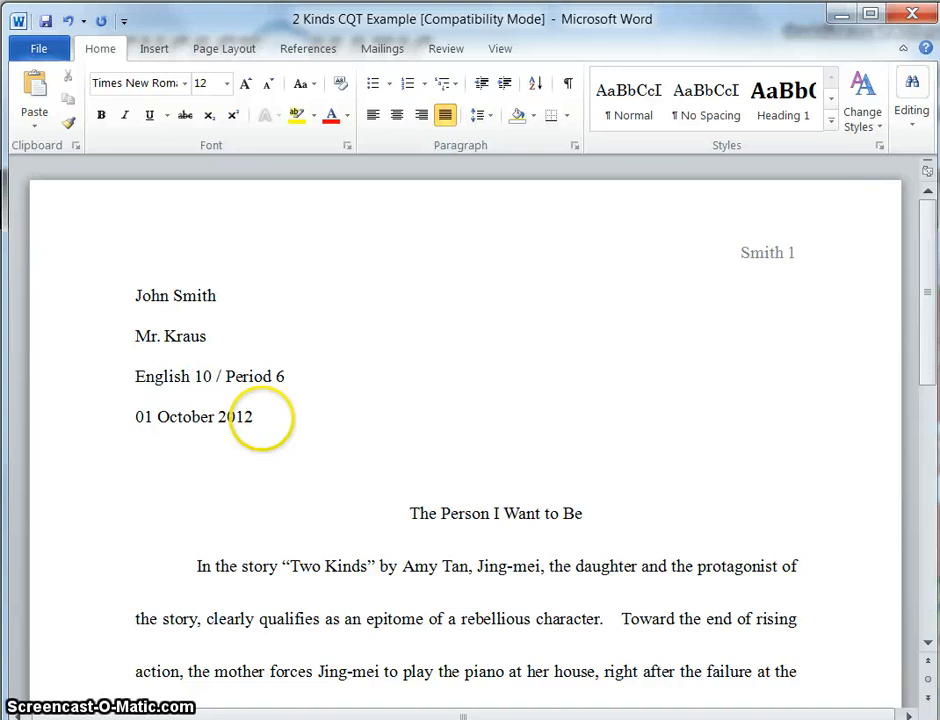
key(Delete)
key(Delete)
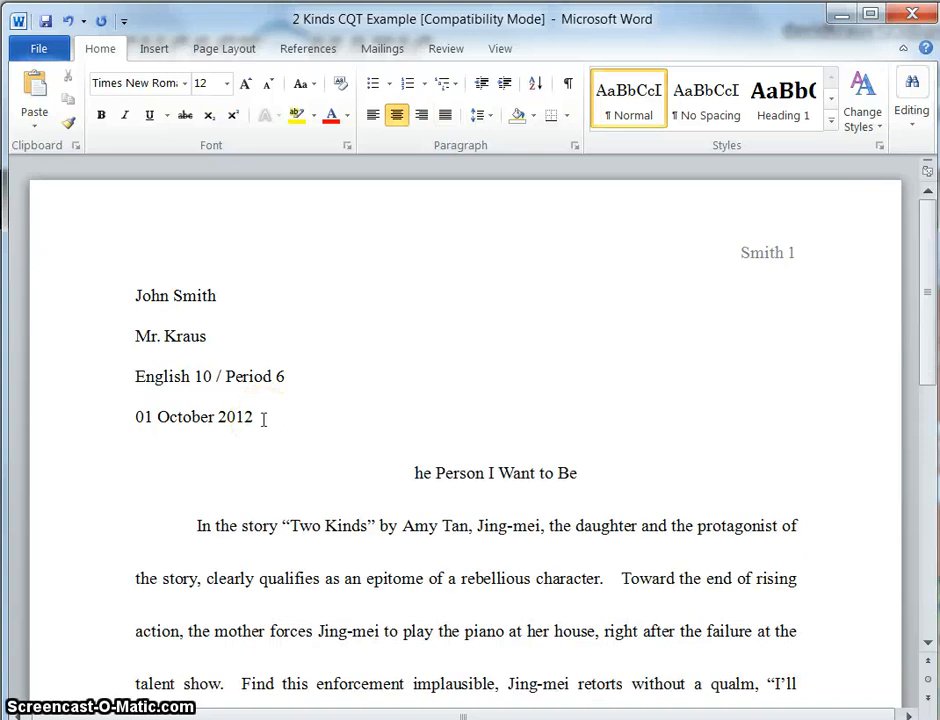
text(T)
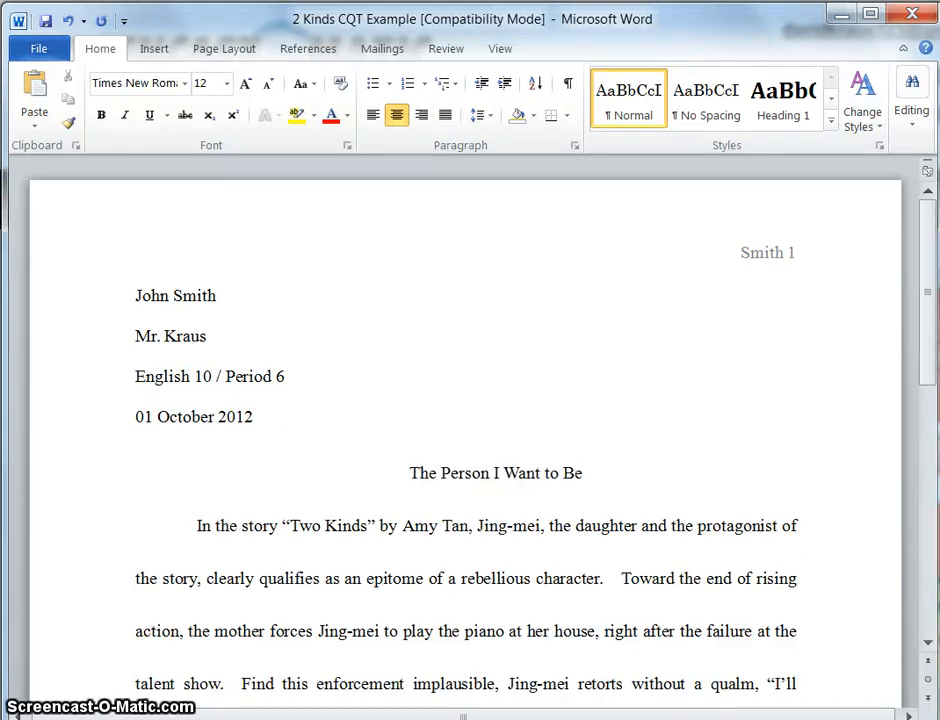
key(ctrl+j)
key(BackSpace)
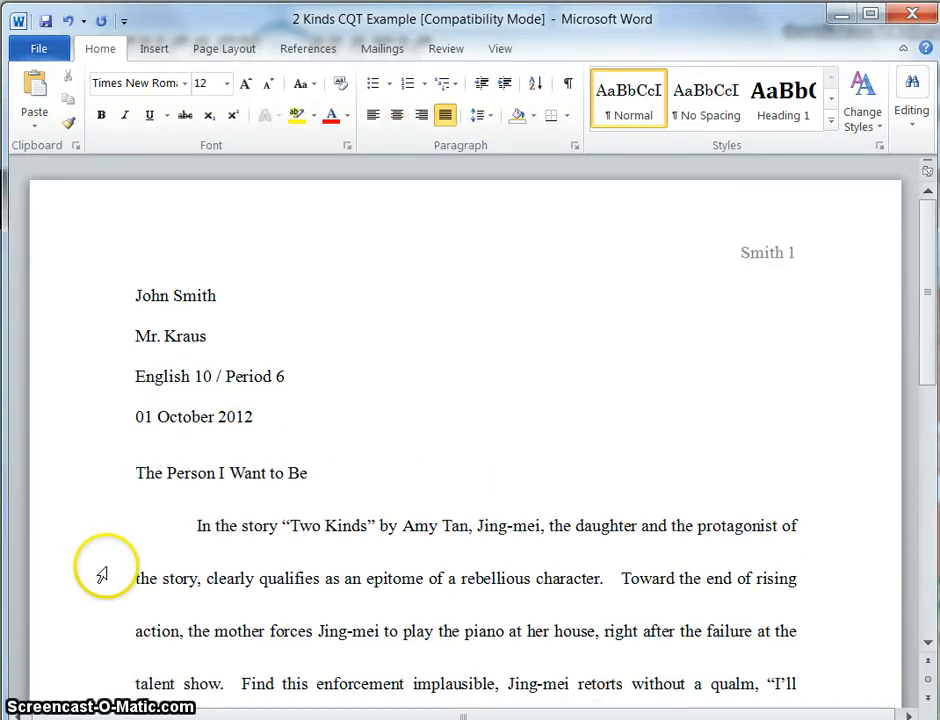
- Center the title "The Person I Want to Be" between the margins
drag(135, 474, 318, 465)
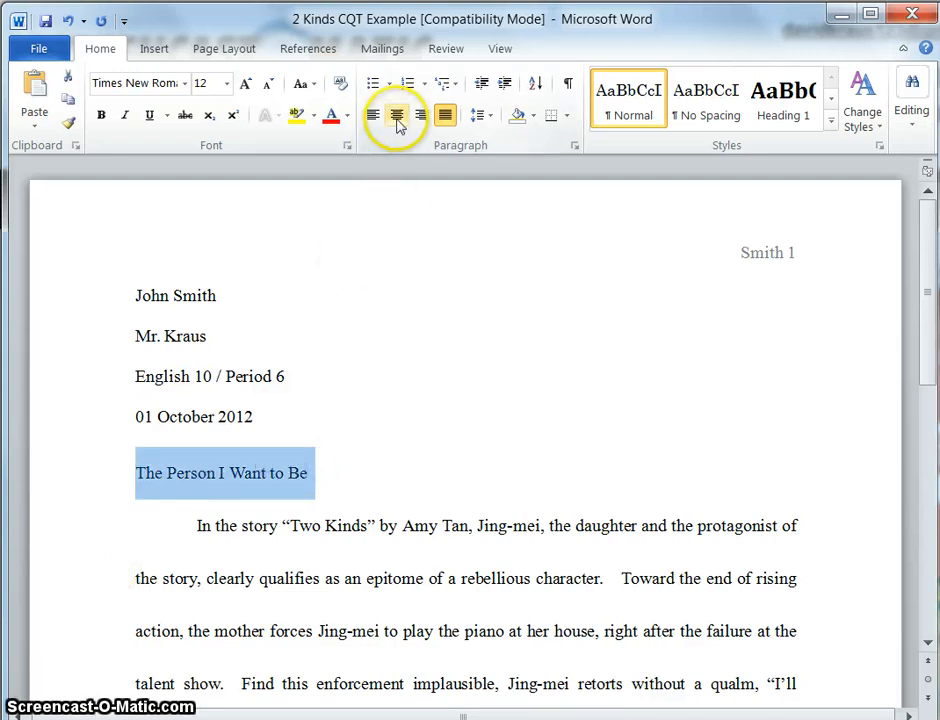
click(397, 117)
click(397, 117)
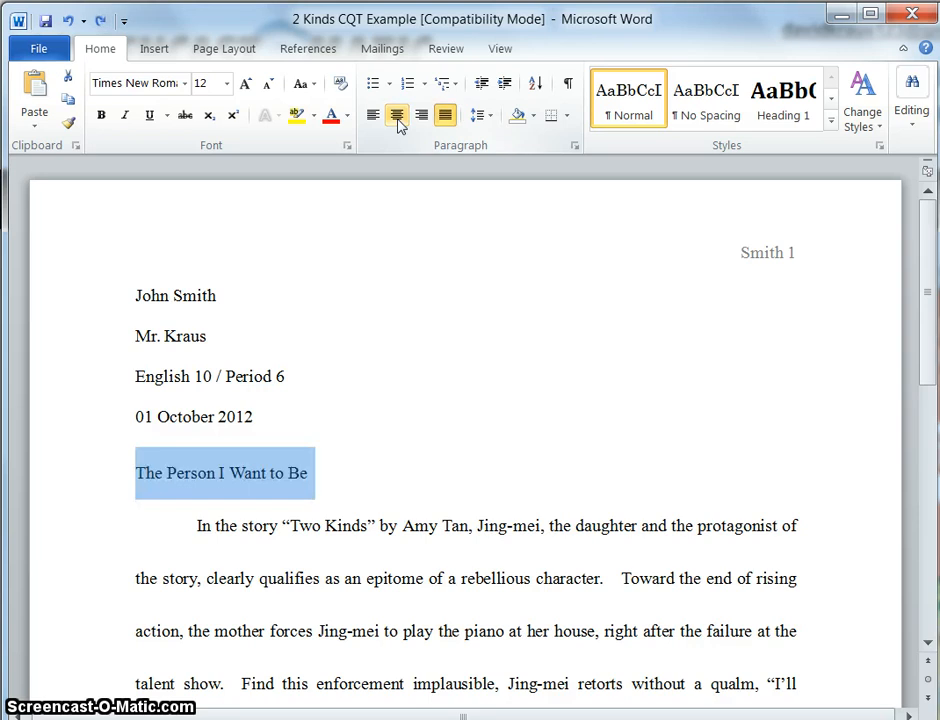
key(Left)
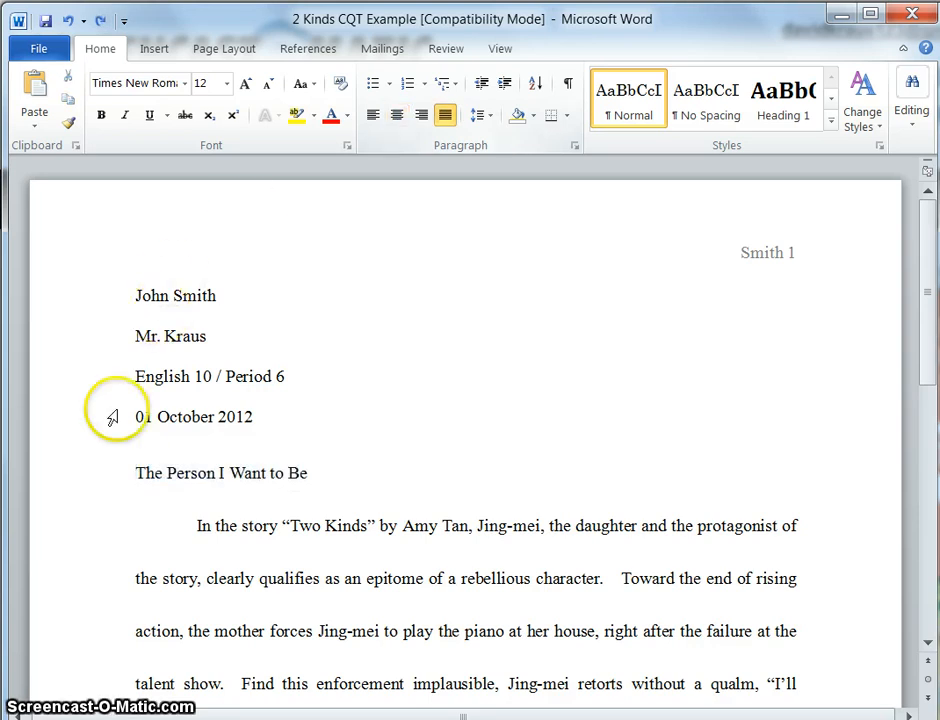
click(135, 460)
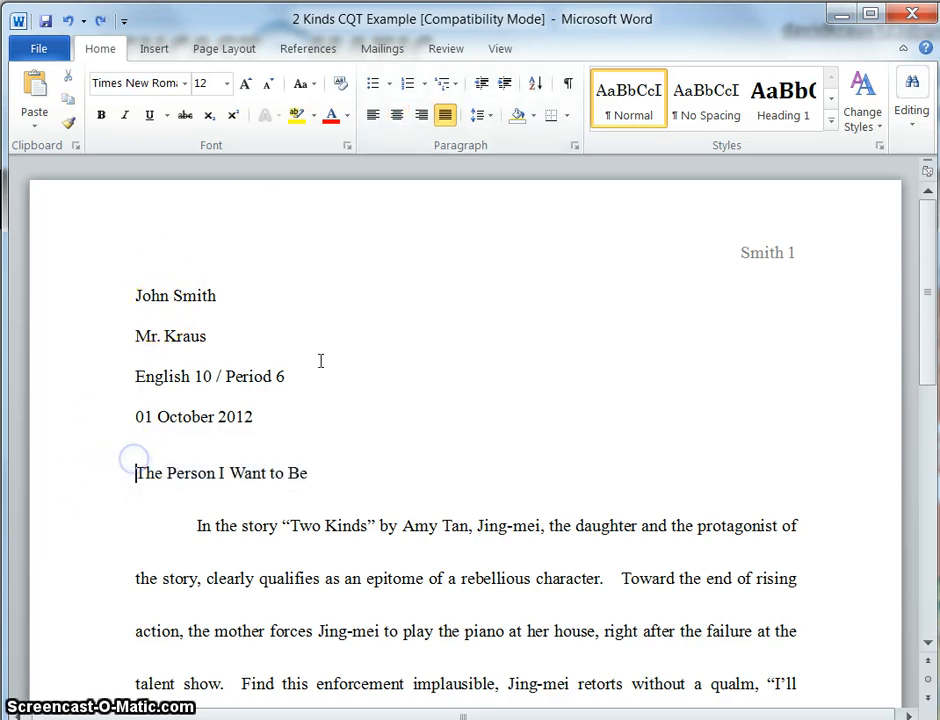
click(397, 117)
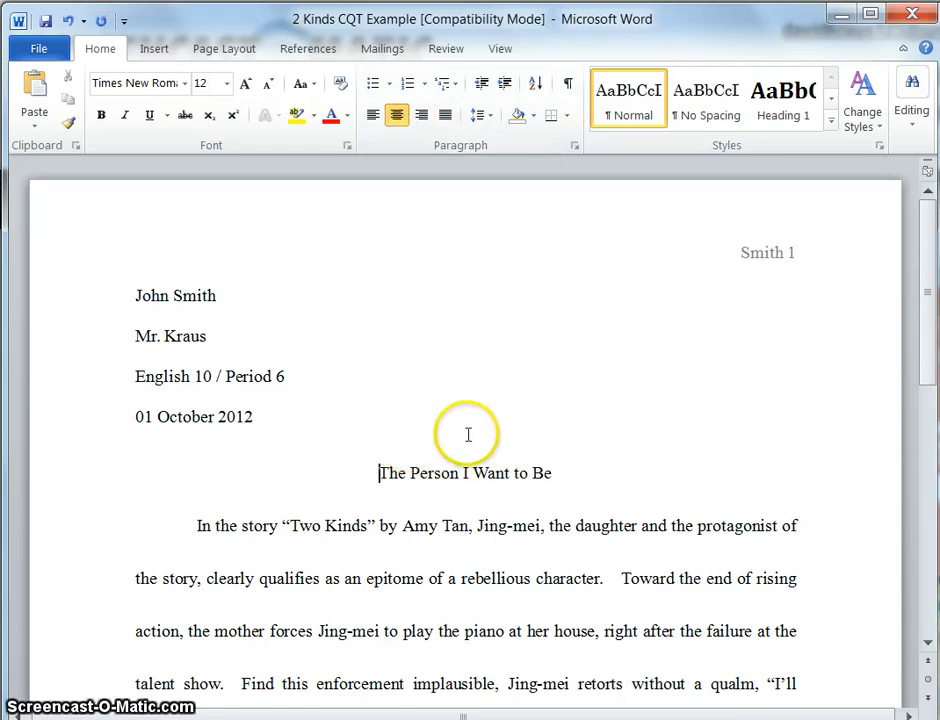
click(576, 464)
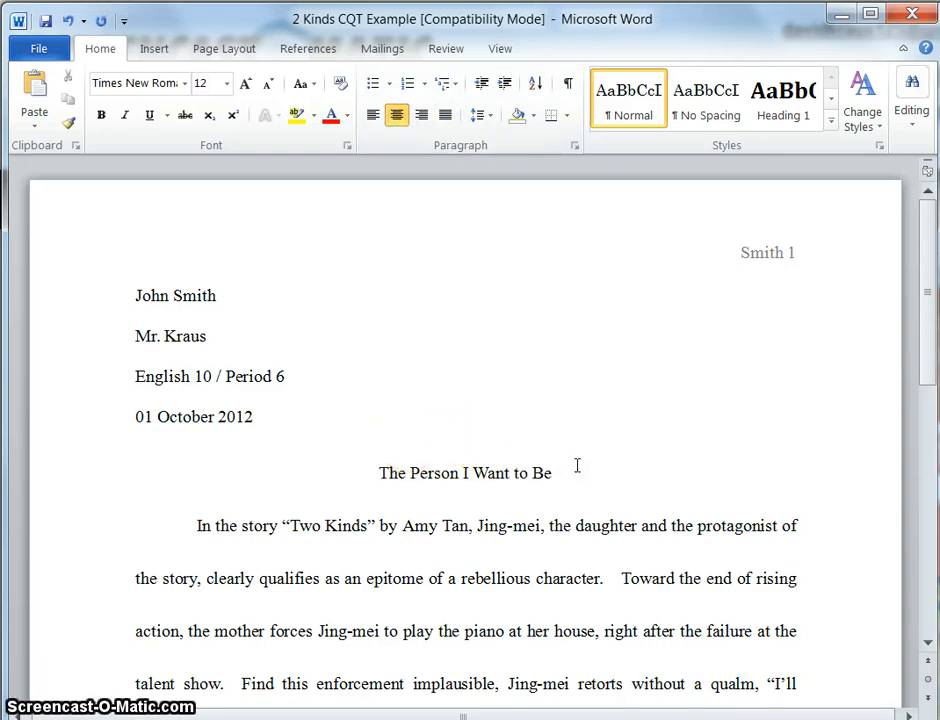
key(Delete)
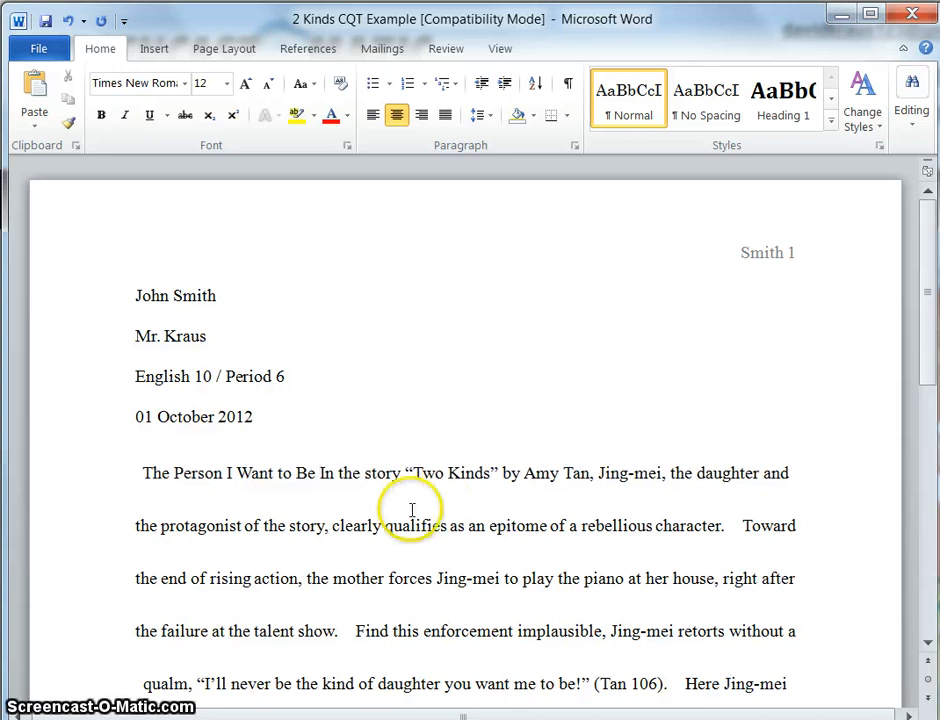
click(318, 483)
key(Return)
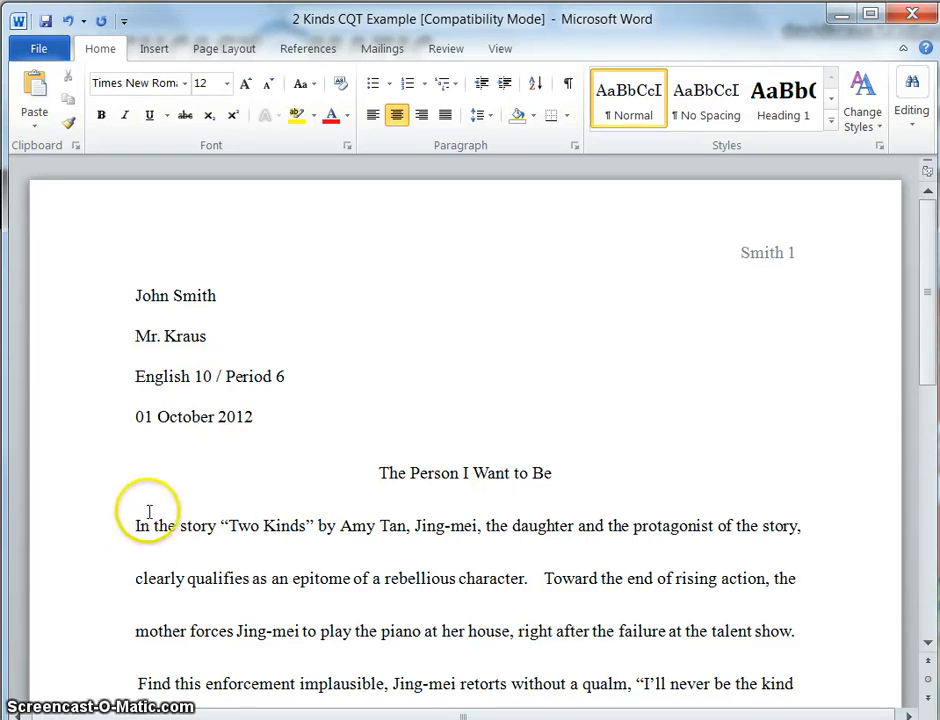
- Left-align the whole essay body and indent the first paragraph's opening line with a tab
drag(138, 524, 800, 710)
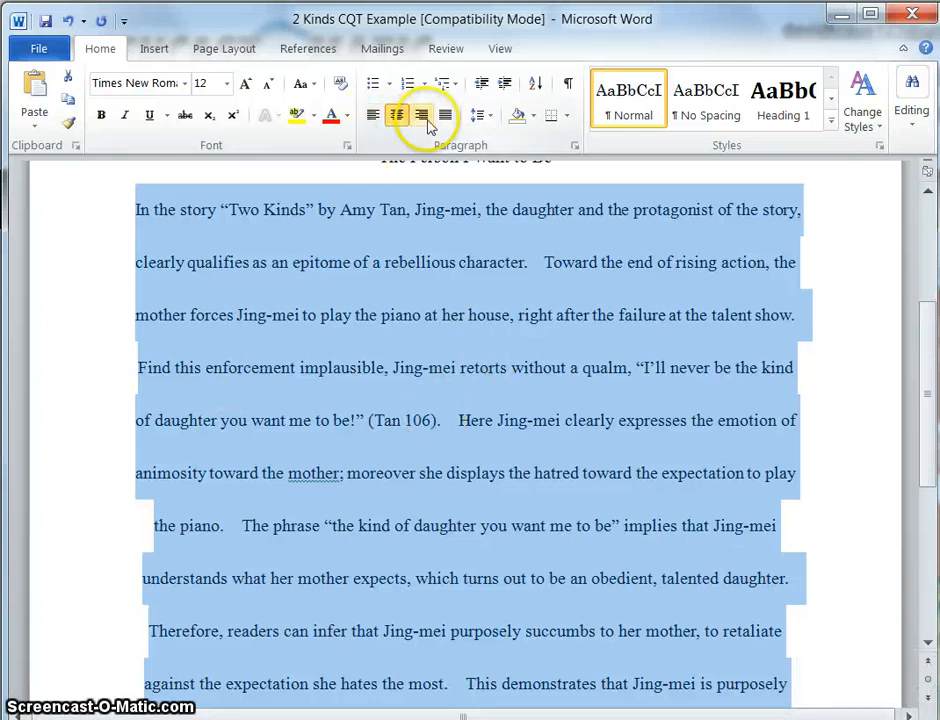
click(372, 116)
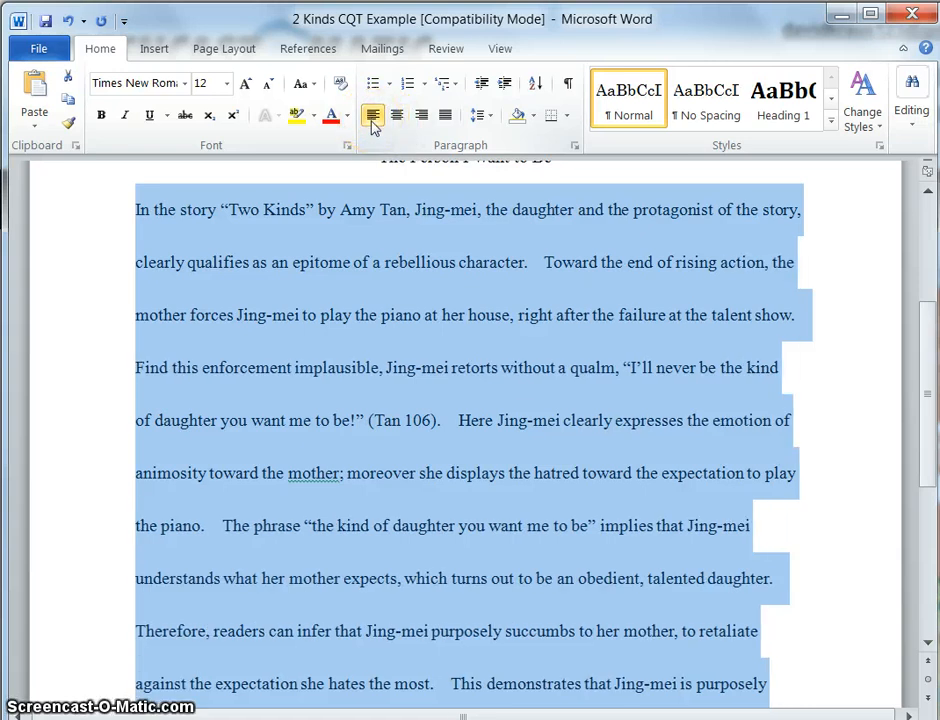
click(278, 268)
key(Up)
key(Up)
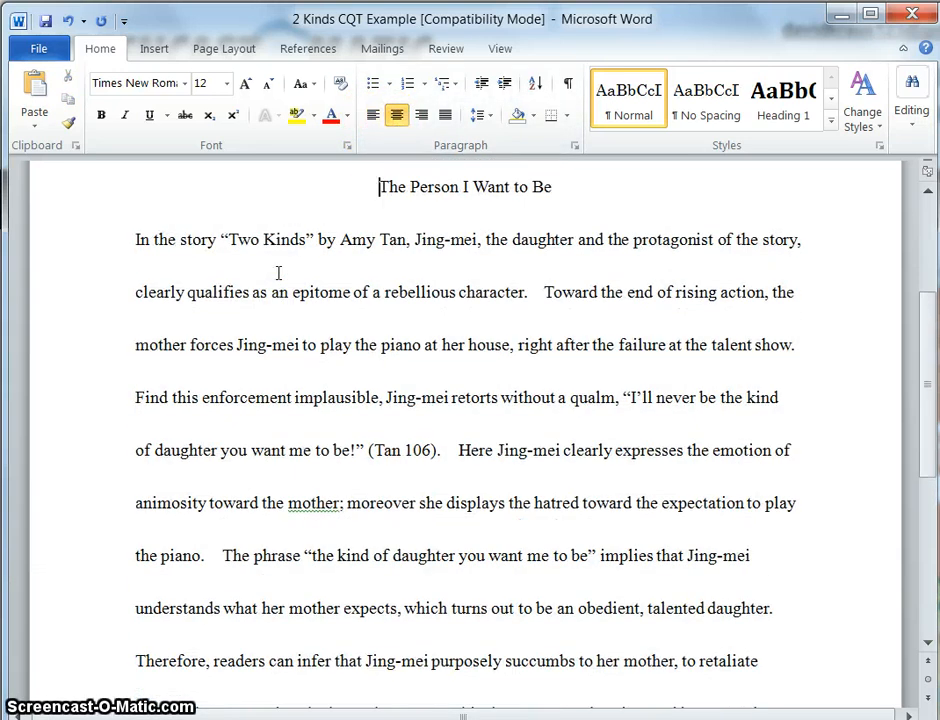
scroll(278, 272, up, 3)
key(Down)
key(Down)
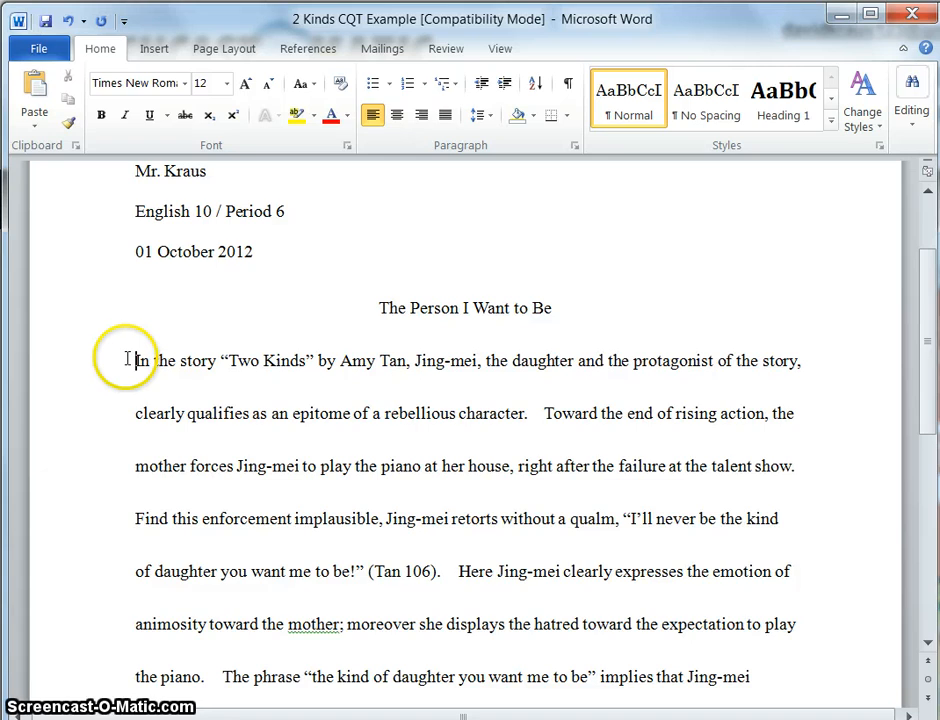
key(Tab)
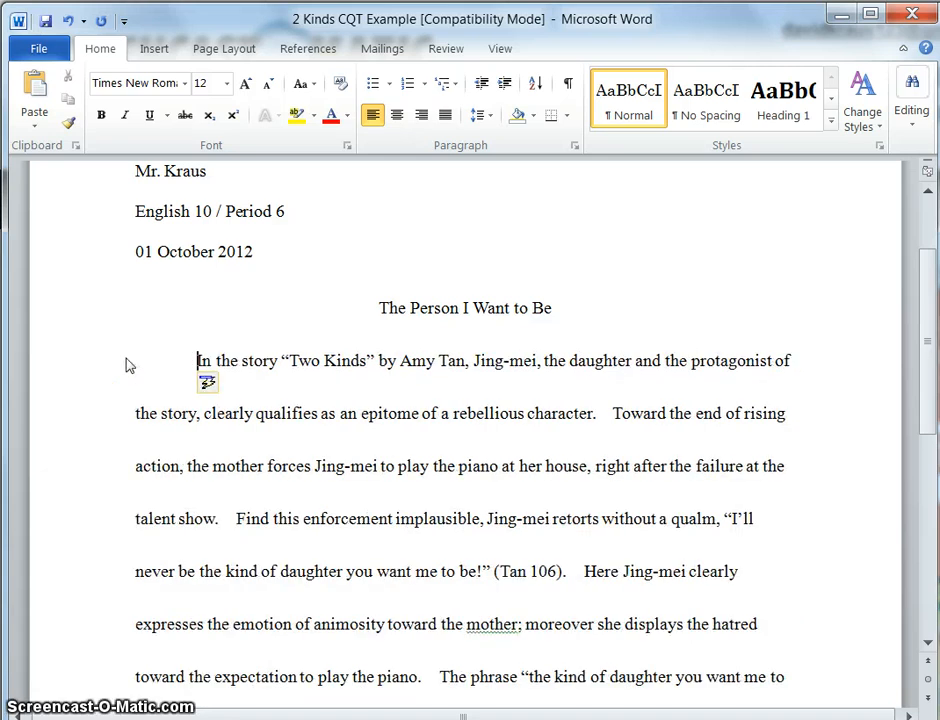
click(168, 365)
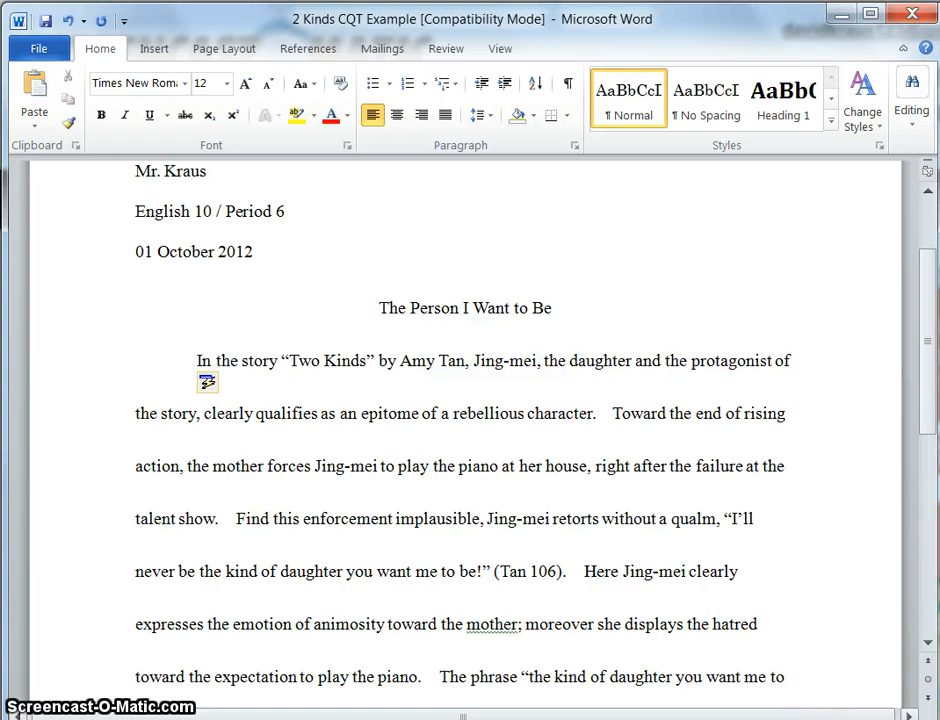
scroll(465, 440, down, 5)
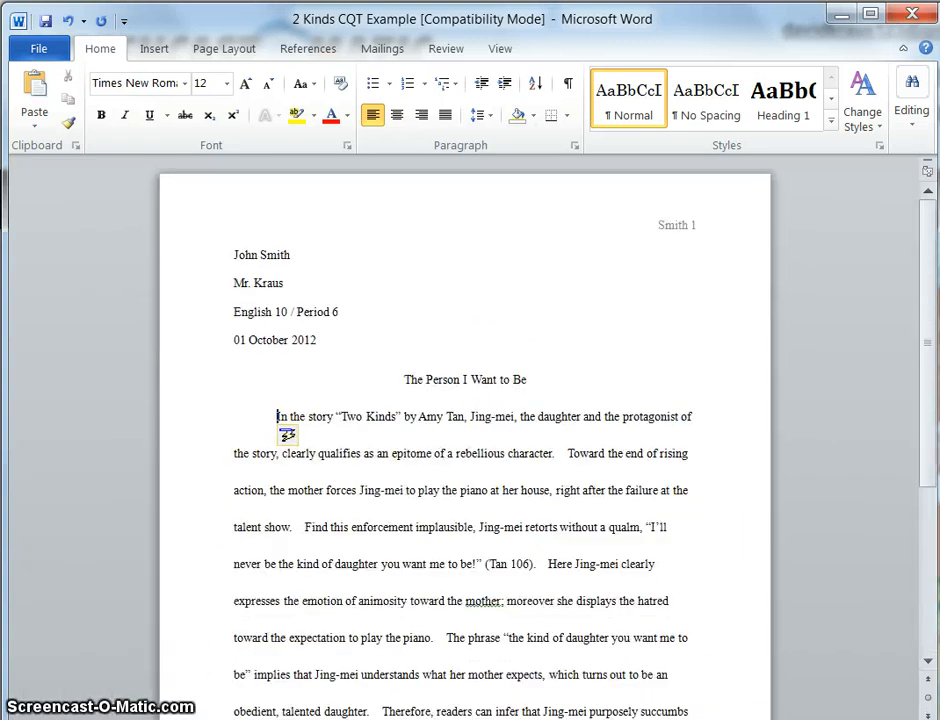